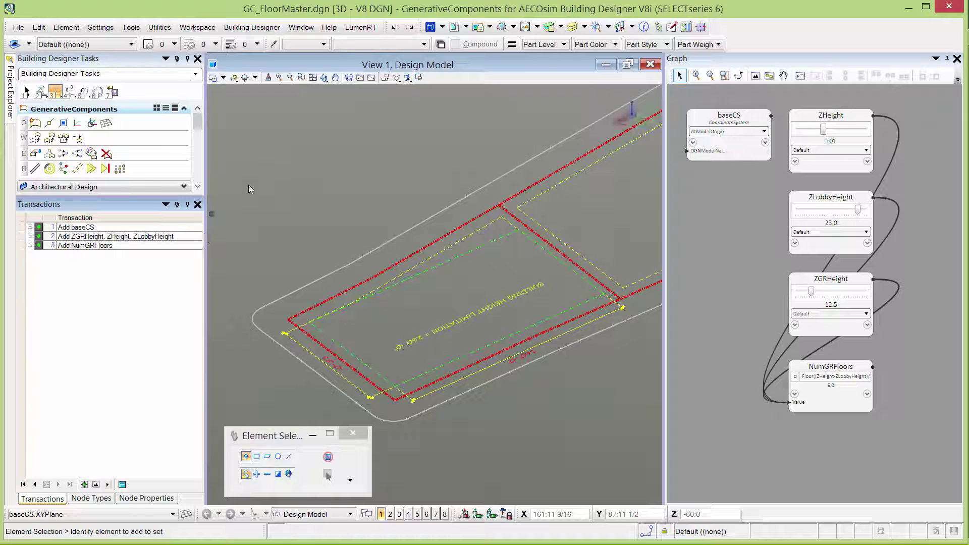
Examine the Site 1 properties under BuildingTemplate_US in the Floor Manager, including the building height limit.
click(269, 31)
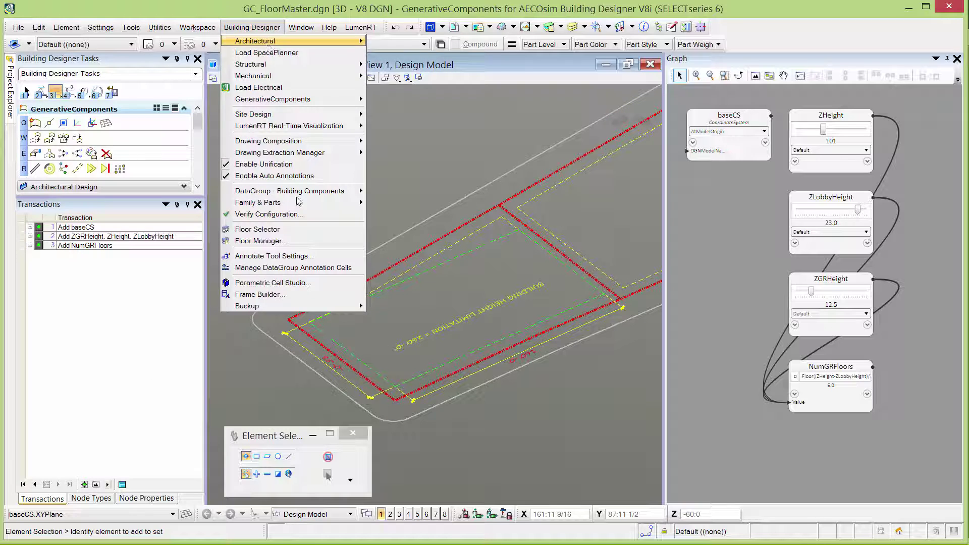
click(301, 241)
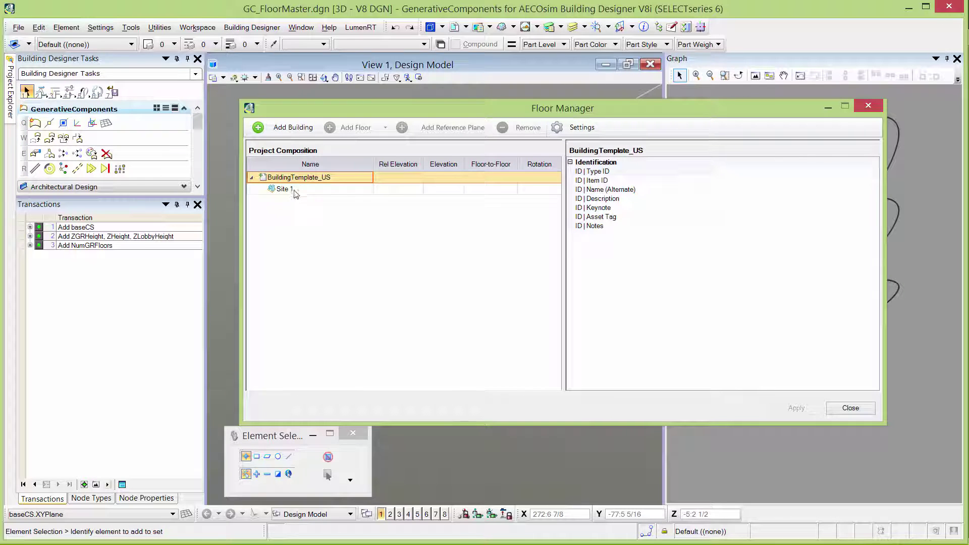
click(293, 190)
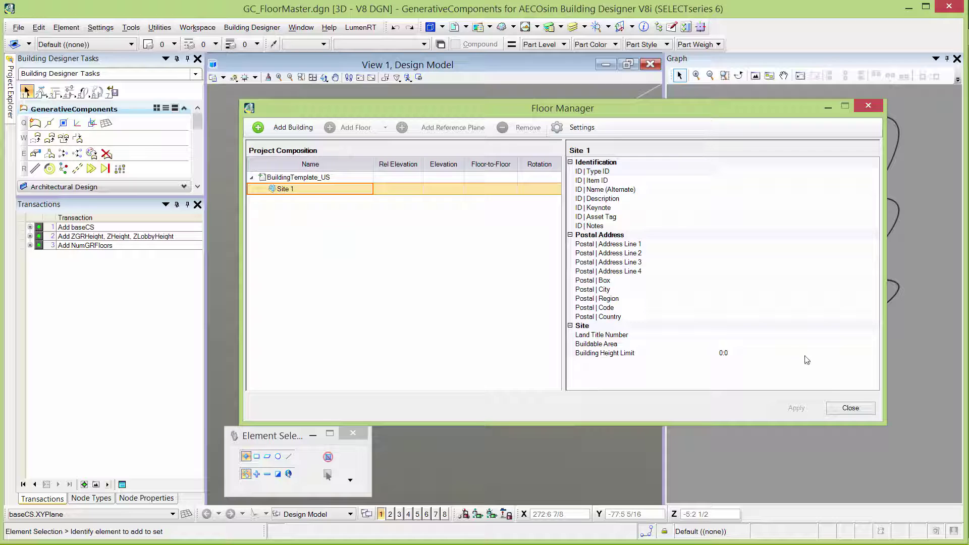
click(849, 408)
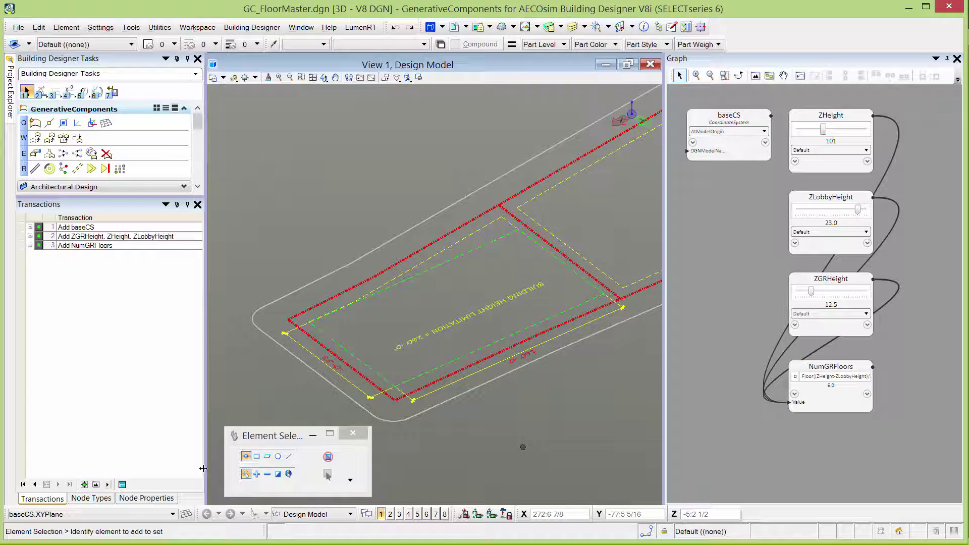
Add a Building node using the CreateNewBuilding technique to the graph, beside the height slider nodes.
click(92, 499)
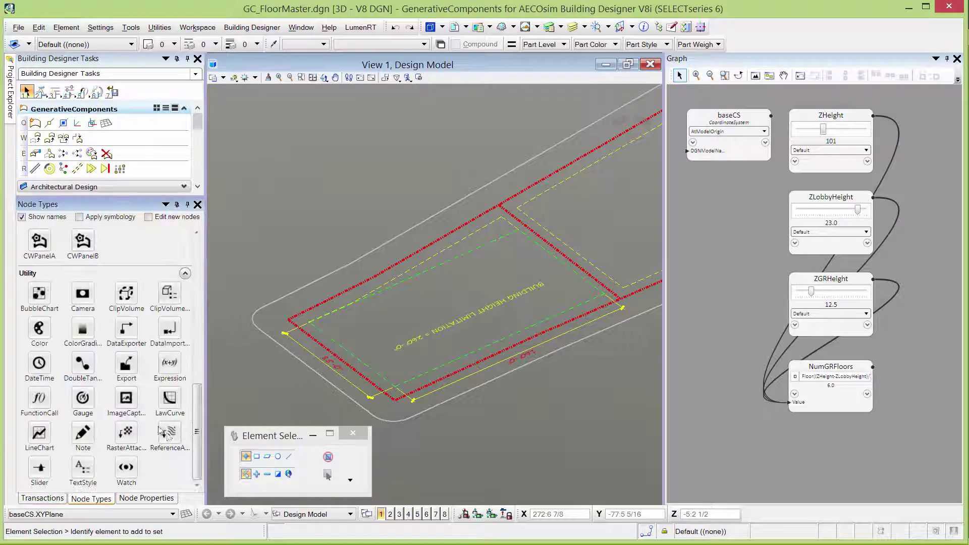
scroll(120, 323, up, 10)
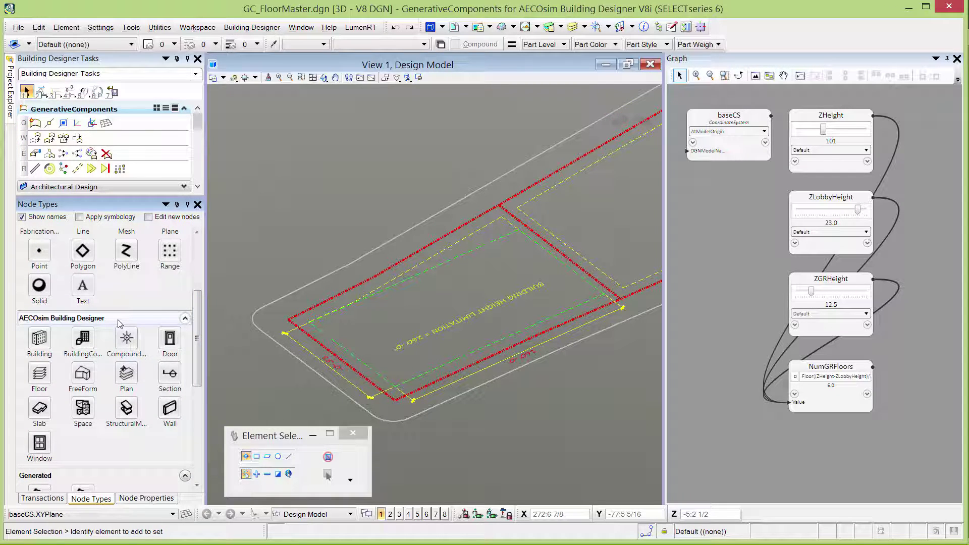
click(44, 345)
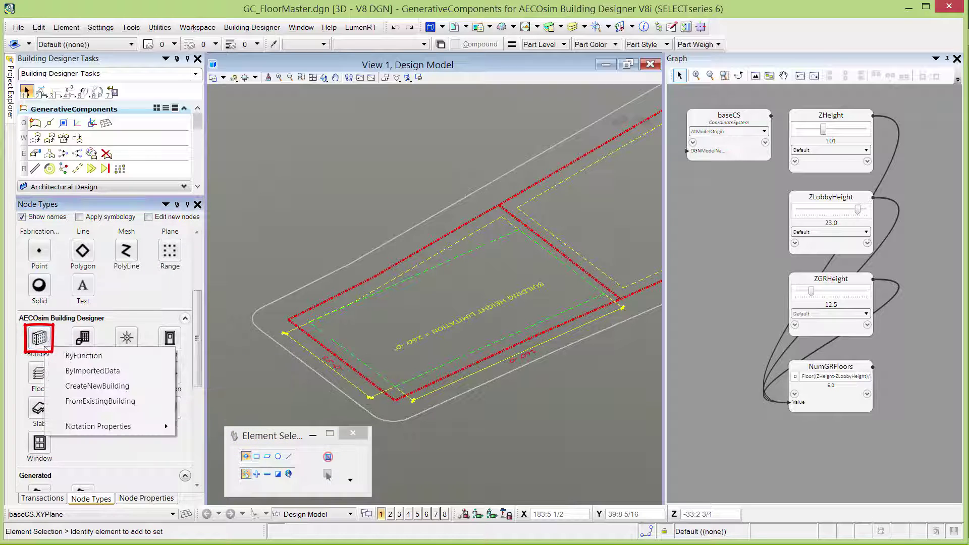
click(97, 386)
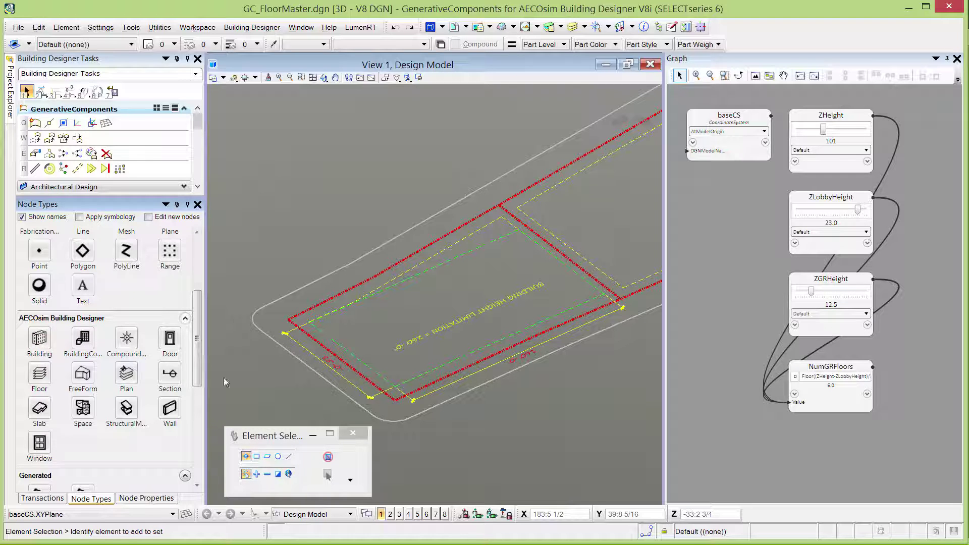
click(698, 265)
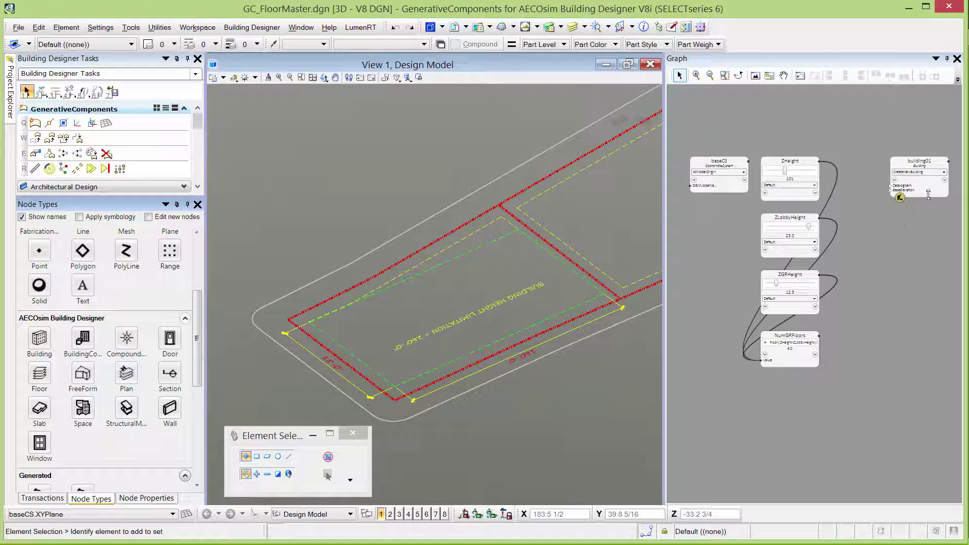
drag(928, 193, 899, 197)
scroll(926, 168, up, 2)
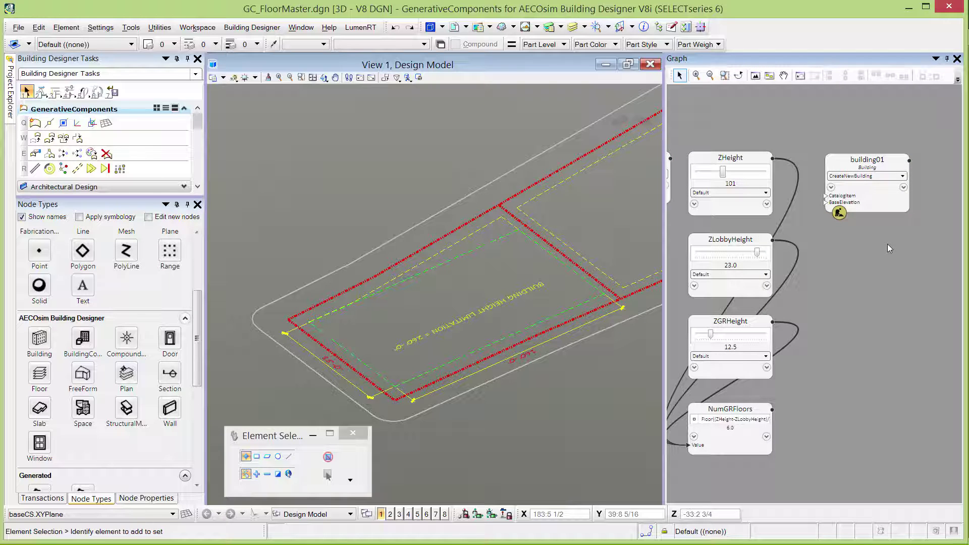
Set the building01 node's CatalogItem input to the Default item of the Building catalog.
mouse_move(846, 200)
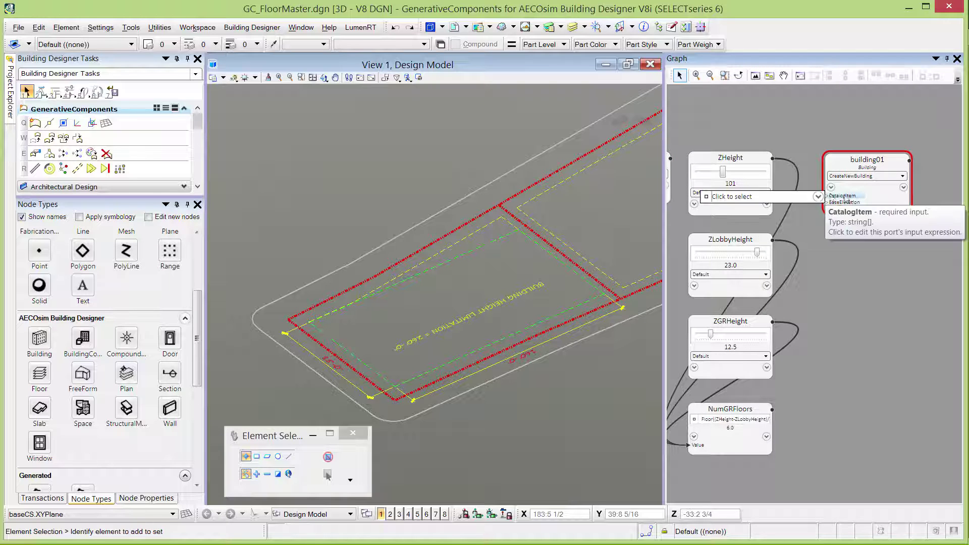
click(817, 197)
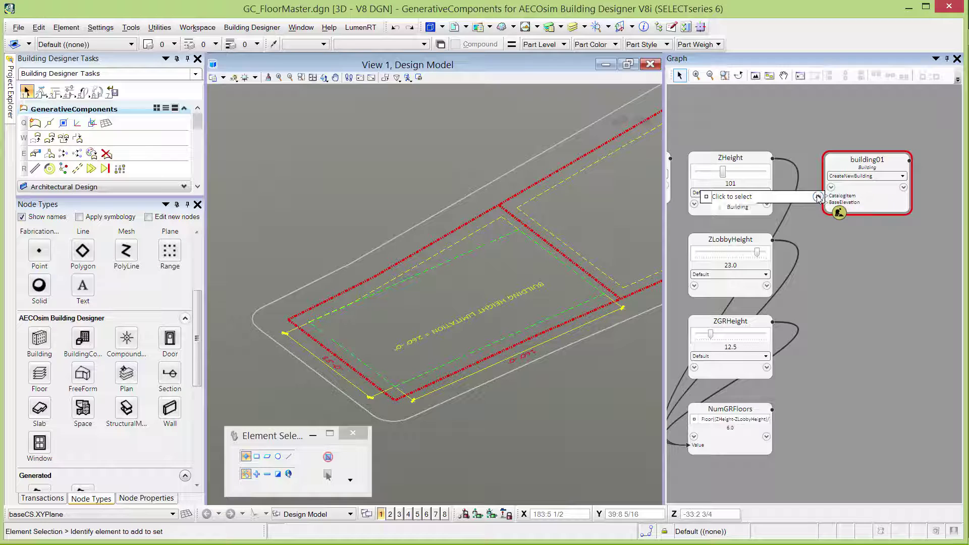
click(720, 208)
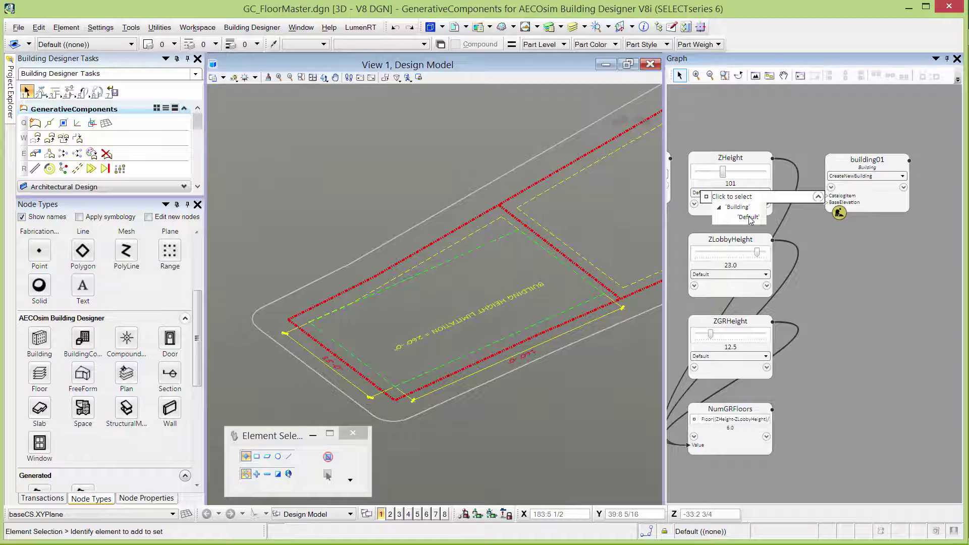
click(749, 218)
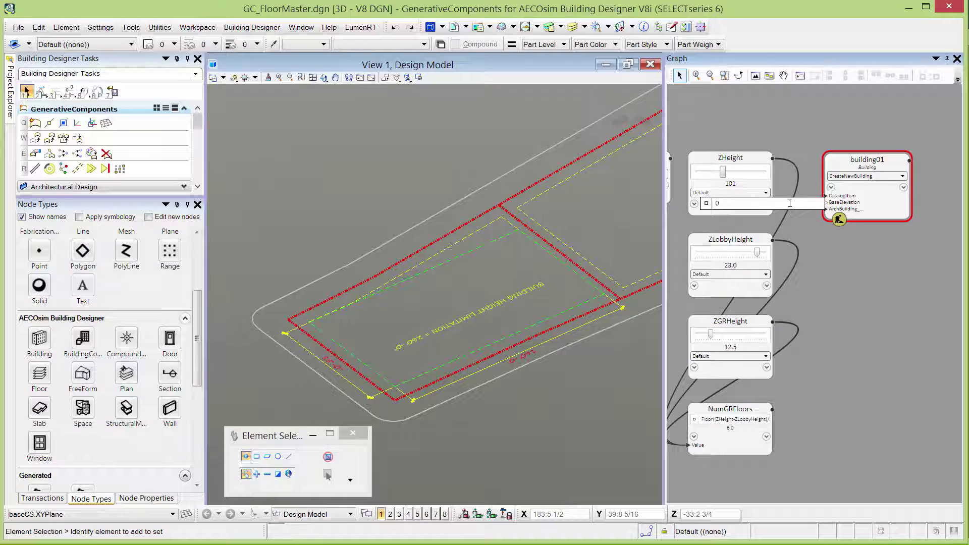
Replace the default building name in the building01 node's ArchBuilding name input.
click(754, 212)
drag(755, 211, 717, 210)
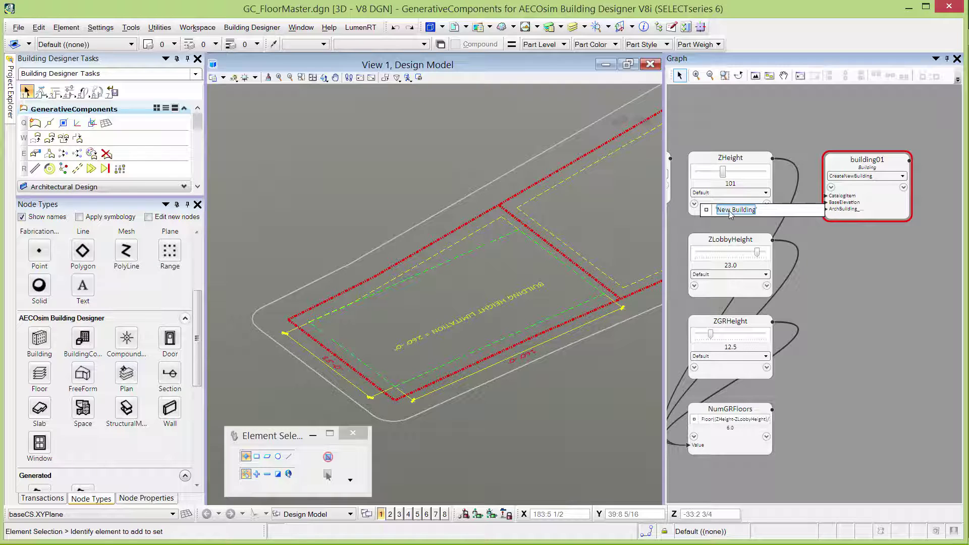
text('E)
key(Return)
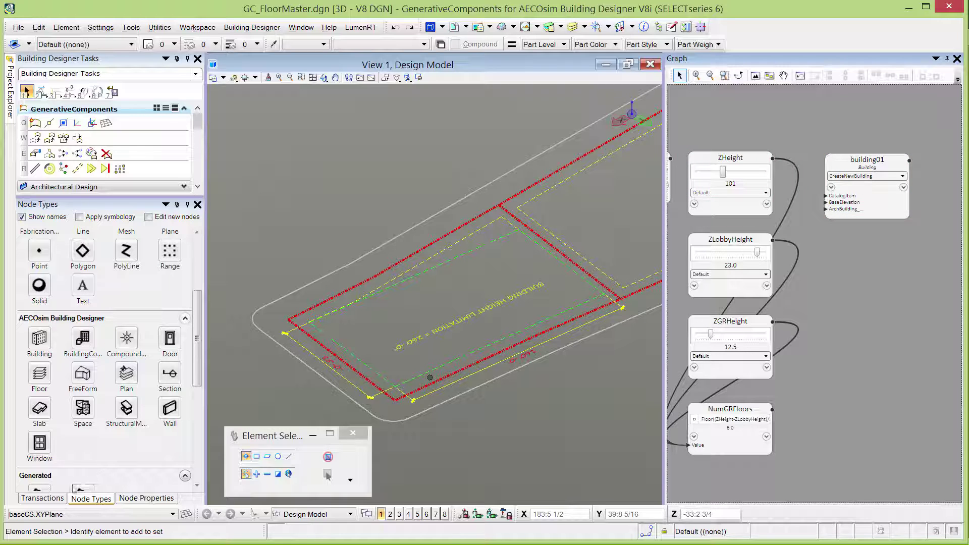
Add a Floor node using the CreateAtBuilding technique to the graph, directly beneath the building01 node.
click(42, 498)
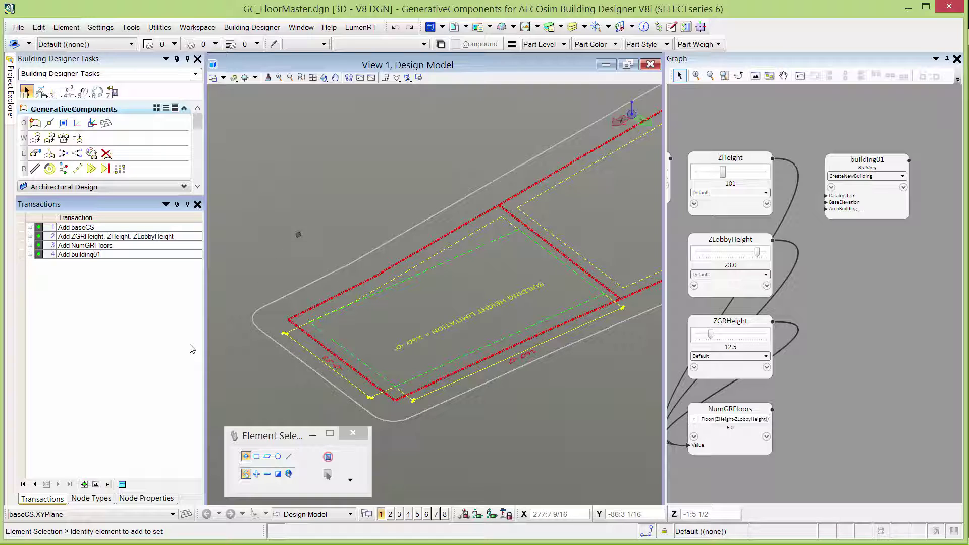
click(94, 500)
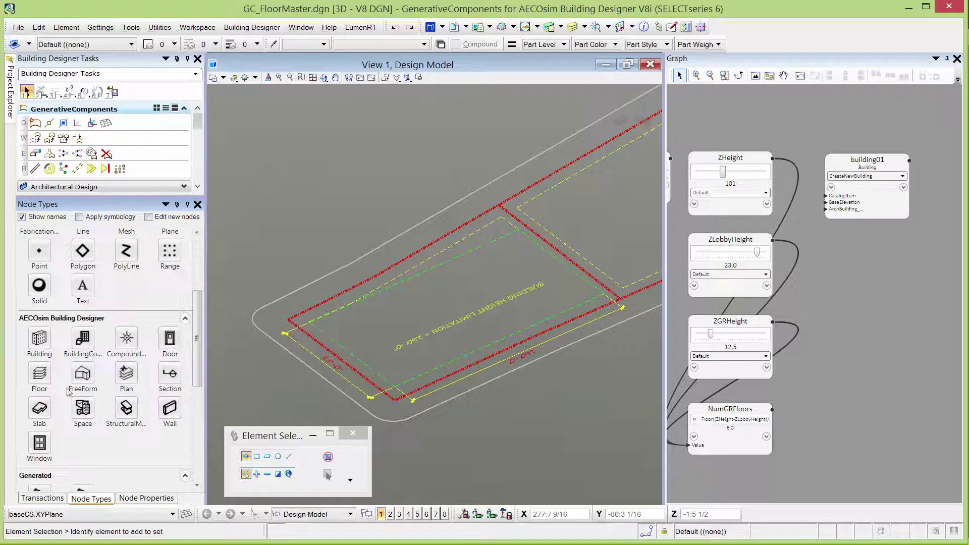
right_click(42, 373)
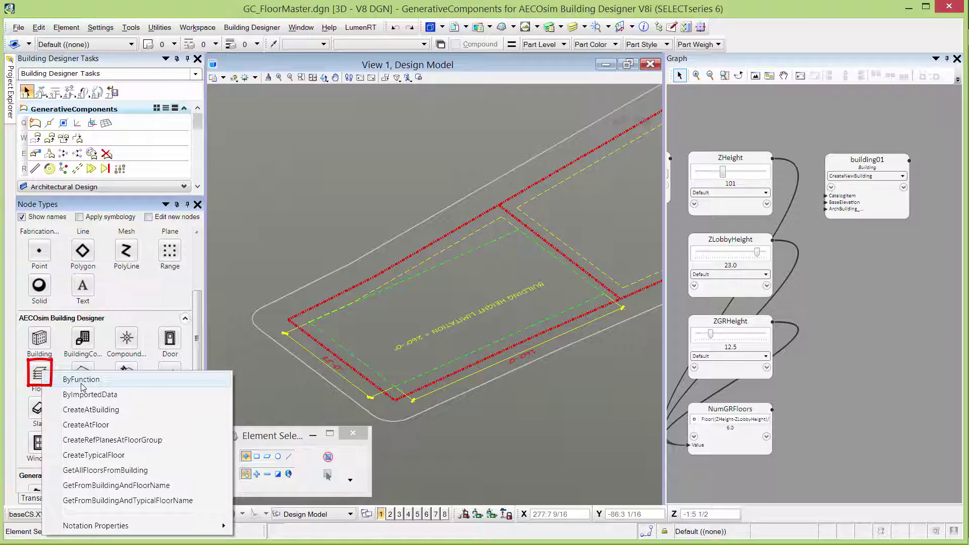
click(84, 414)
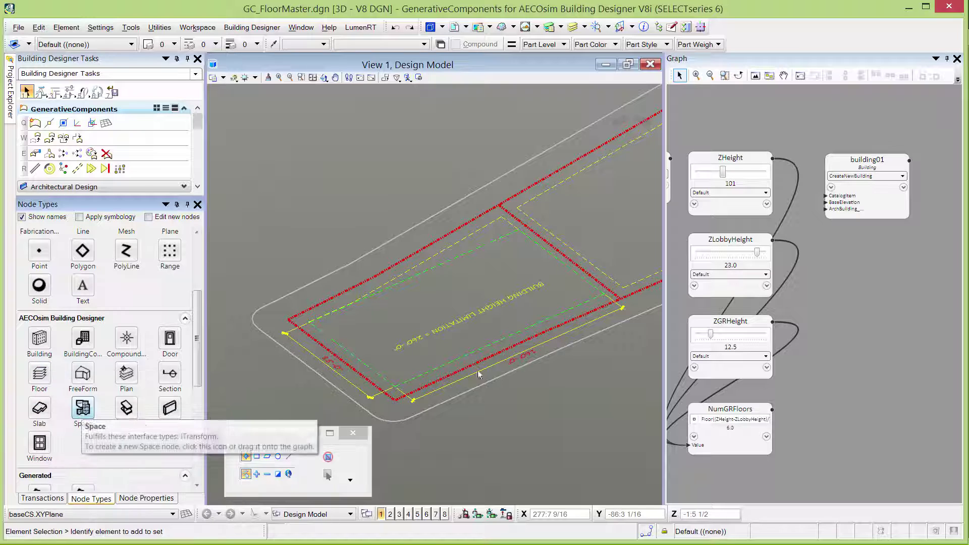
scroll(814, 271, down, 3)
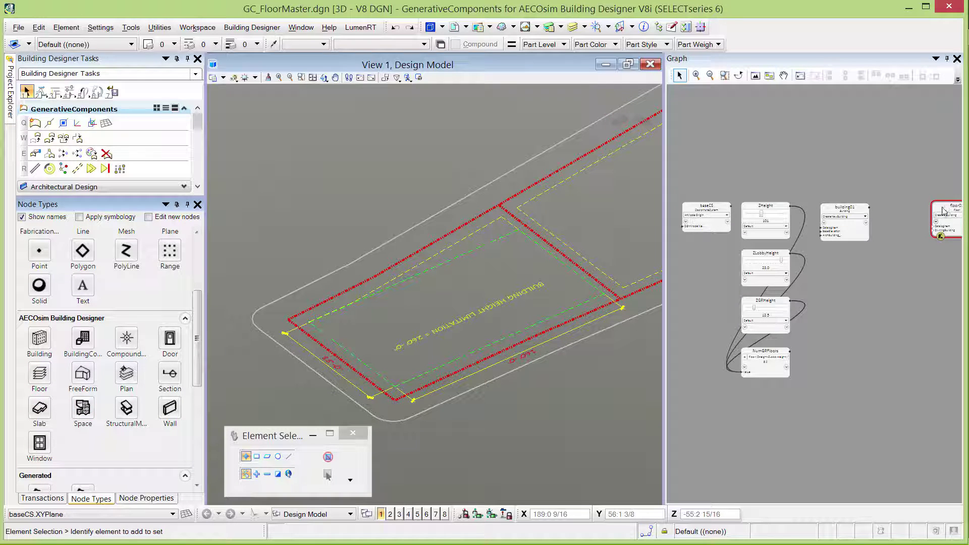
click(838, 258)
scroll(882, 234, up, 3)
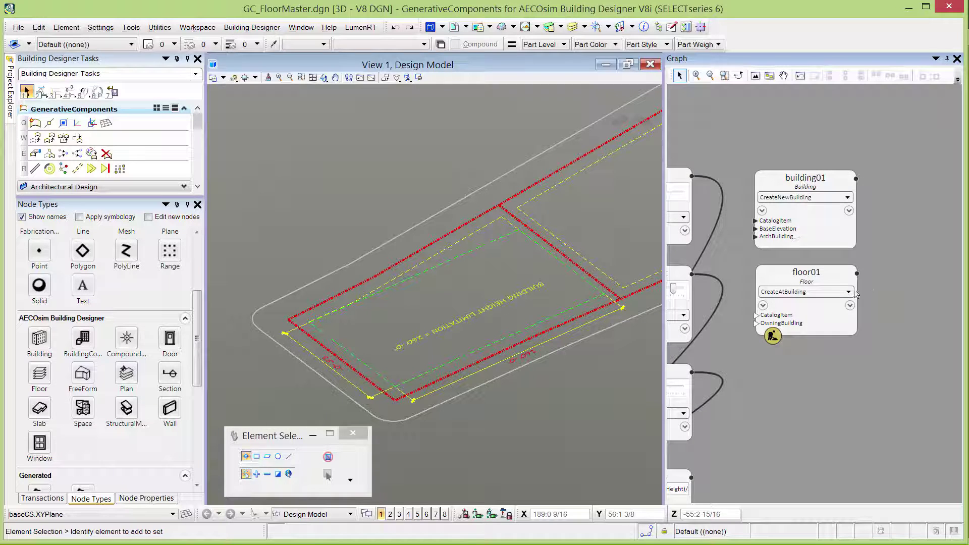
Rename the new floor node to floorLobby.
double_click(814, 272)
click(814, 272)
drag(814, 272, 830, 275)
text(Lobby)
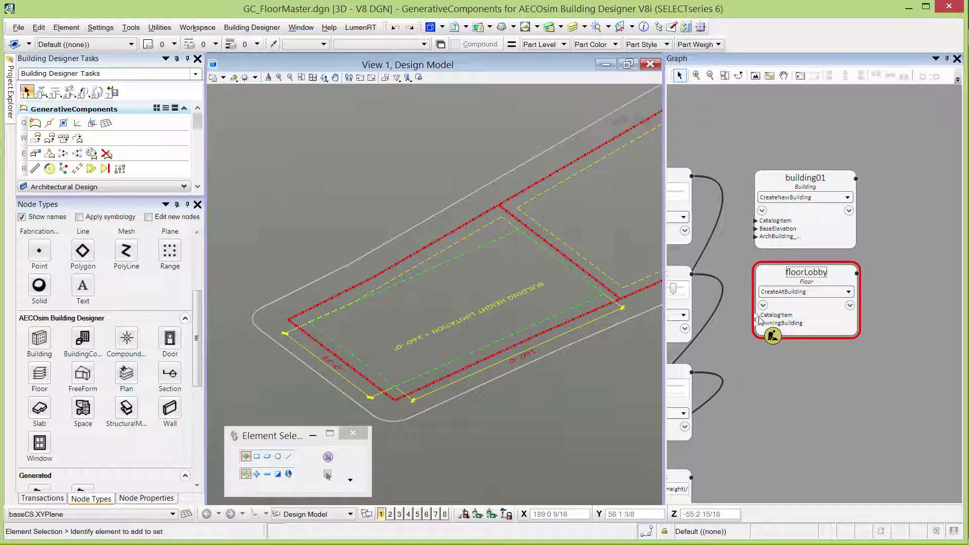
Set floorLobby's CatalogItem to the Default item of the Floor catalog and its OwningBuilding to building01.
click(789, 317)
click(922, 316)
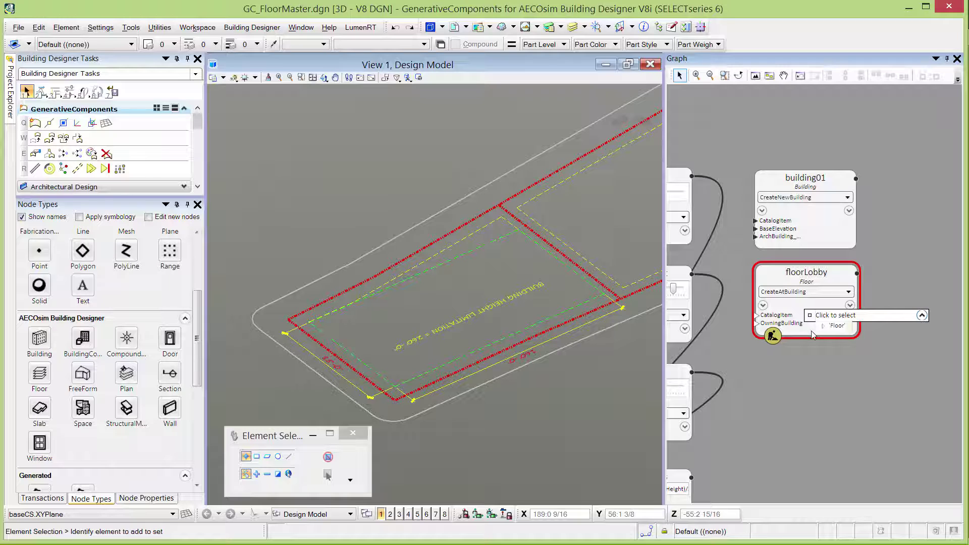
click(853, 335)
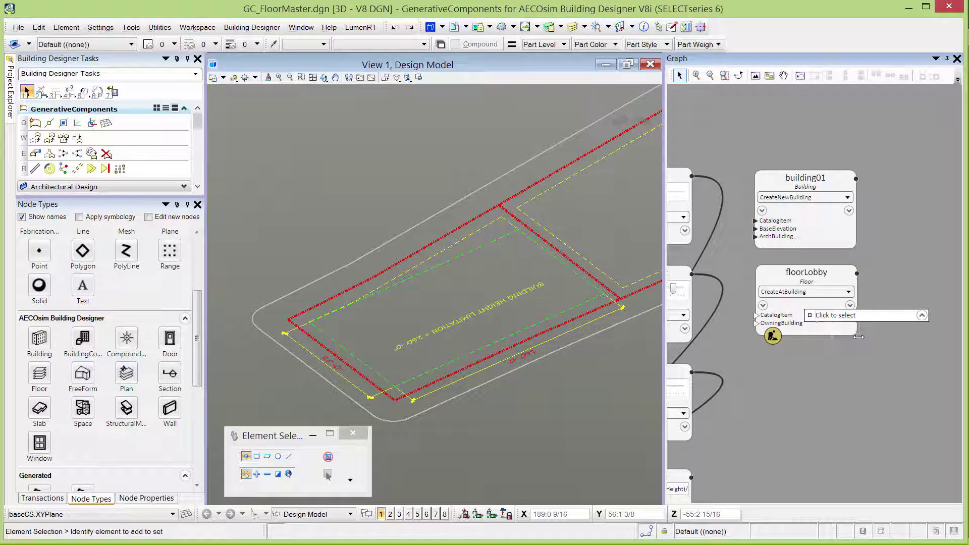
click(793, 326)
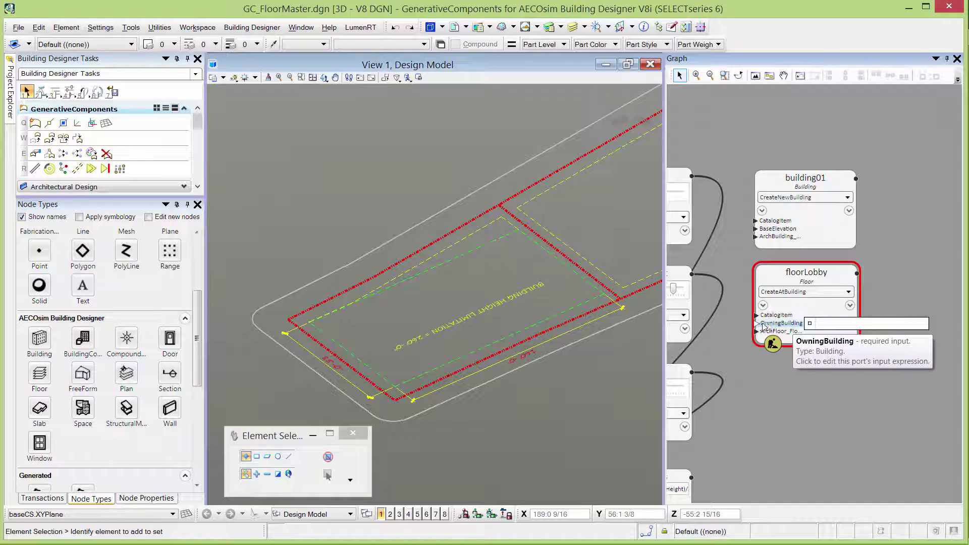
click(805, 182)
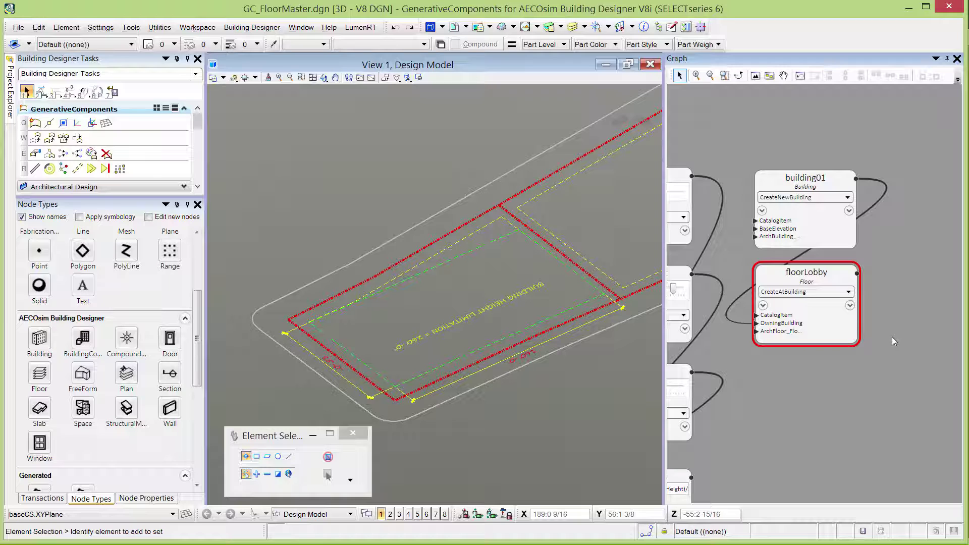
Set the ArchFloor_FloorName input of floorLobby to 'LOBBY'.
mouse_move(800, 337)
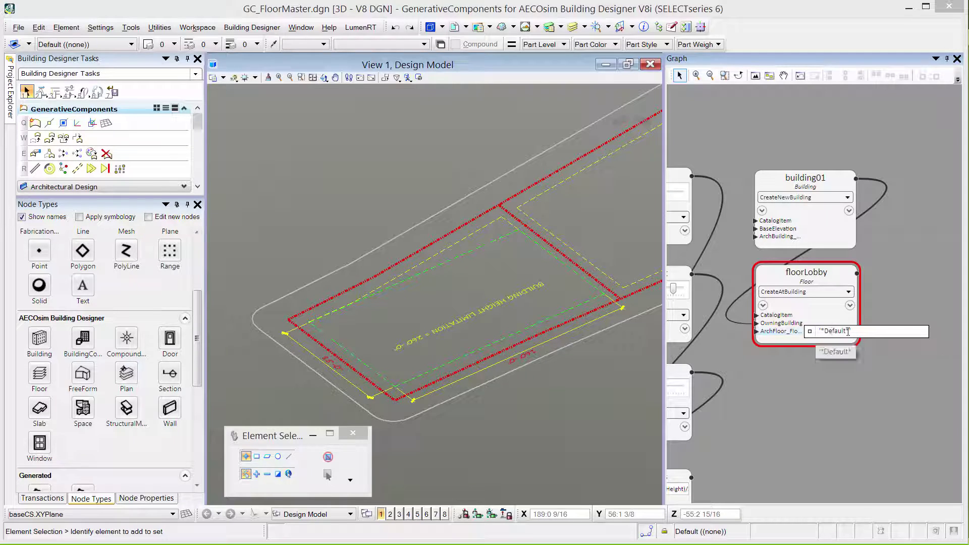
double_click(826, 331)
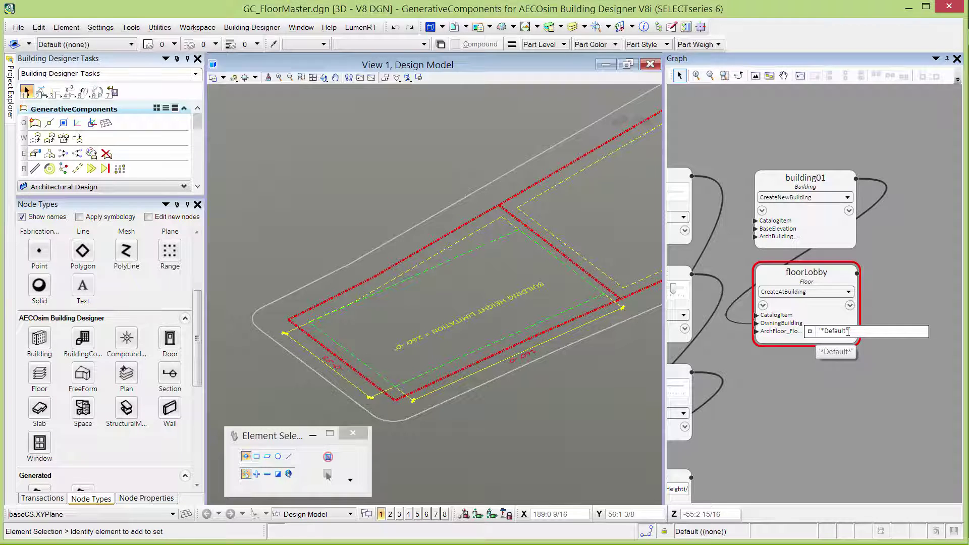
text(LoBBY)
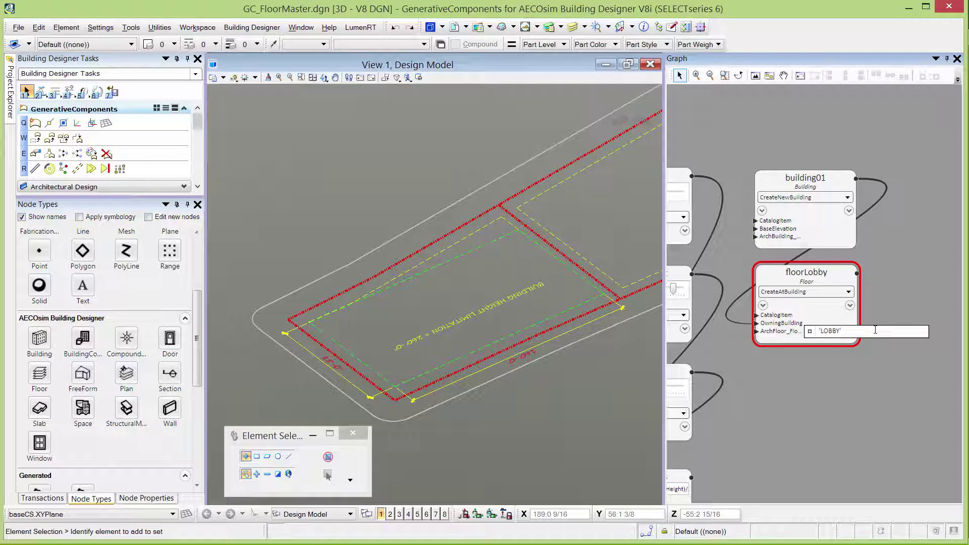
key(Return)
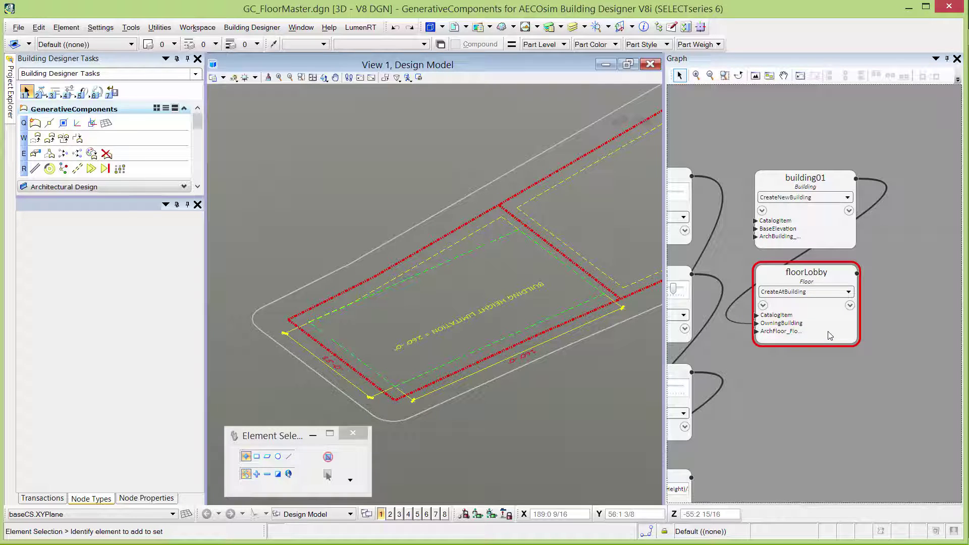
Set the typical floor height property (ArchFloor_TypicalFloorHeight) of the floorLobby node to ZLobbyHeight.
click(830, 336)
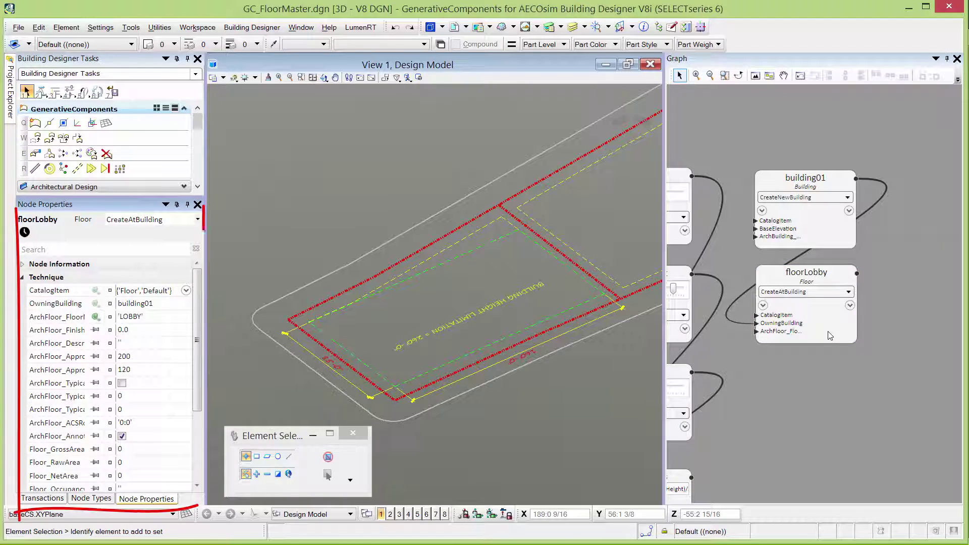
drag(107, 288, 133, 290)
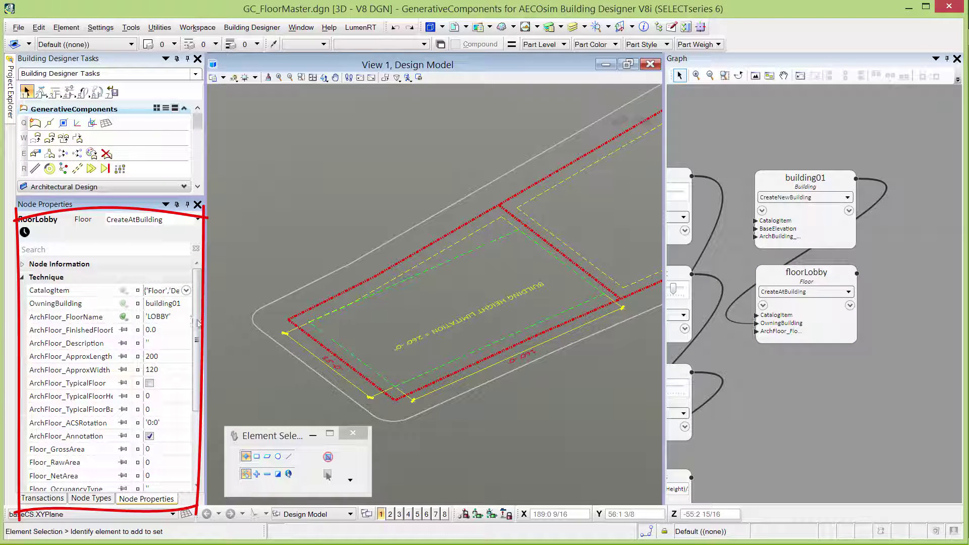
scroll(198, 335, down, 1)
drag(199, 334, 204, 301)
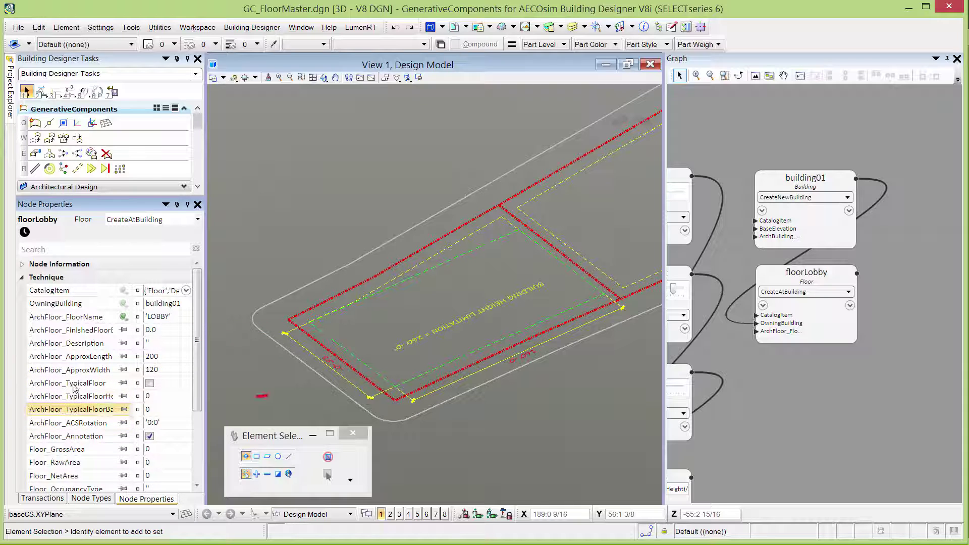
click(165, 396)
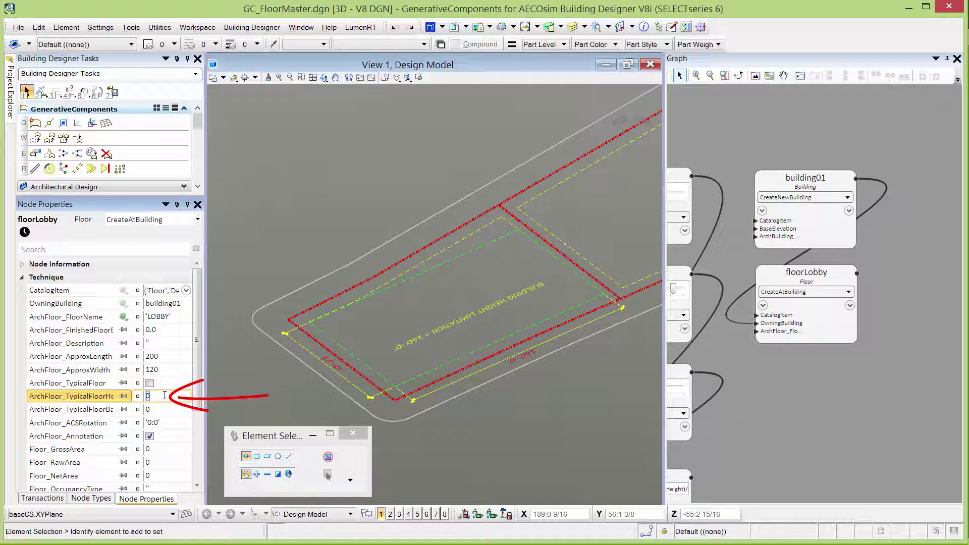
text(ZLo)
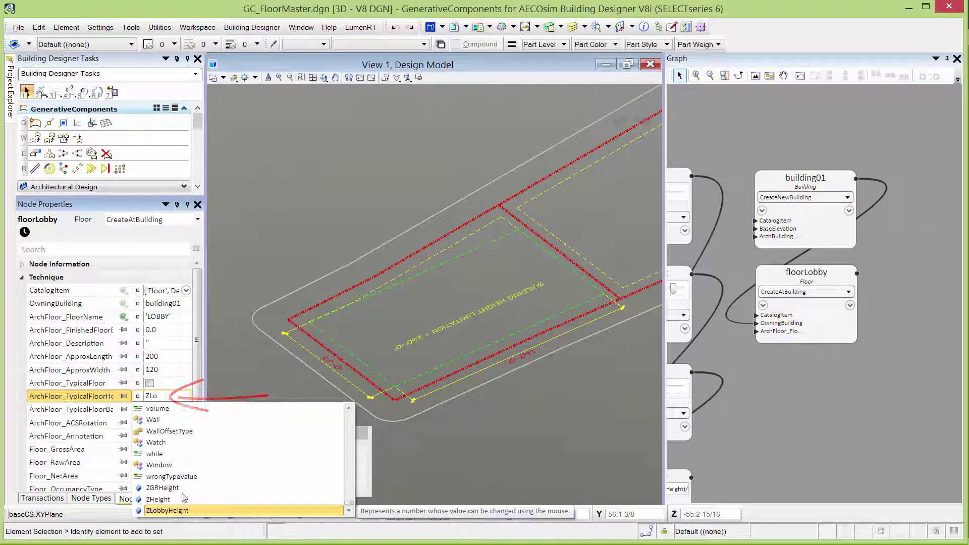
click(186, 511)
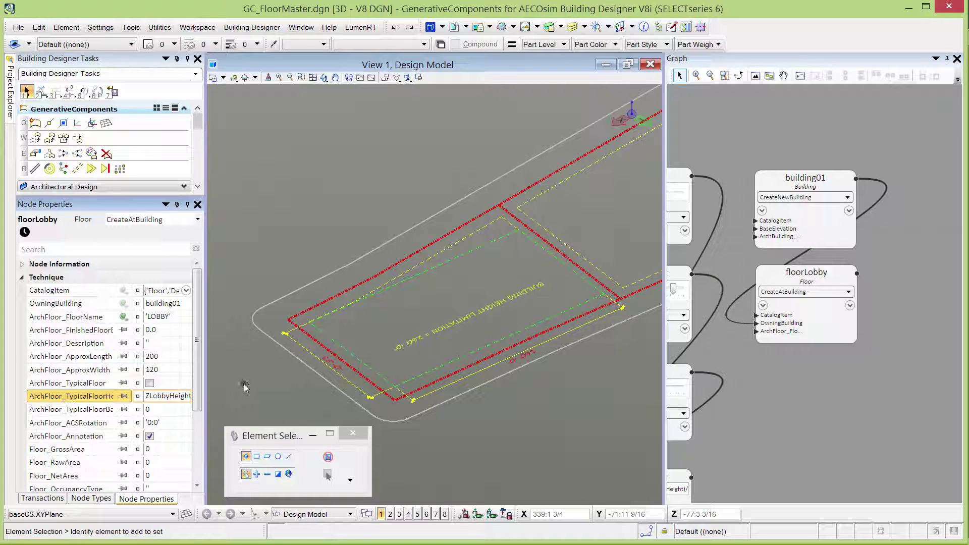
Add a Floor node named floorGuestrooms to the graph beneath floorLobby, using the CreateTypicalFloor technique.
click(40, 498)
click(46, 484)
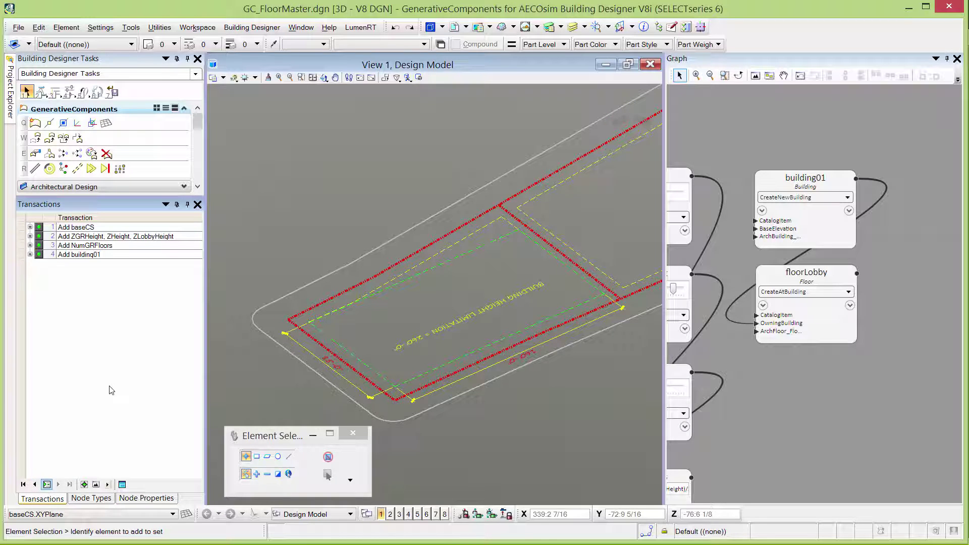
click(92, 499)
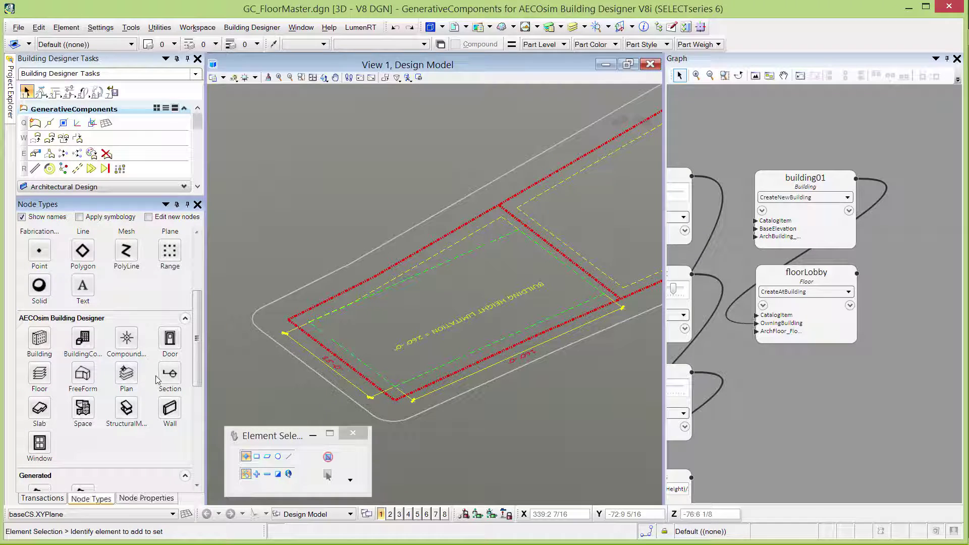
right_click(44, 375)
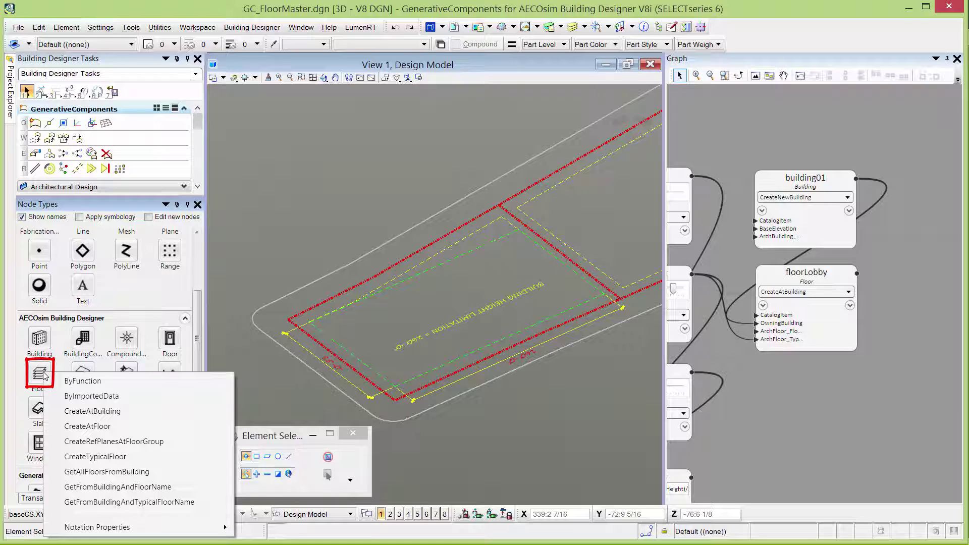
click(112, 457)
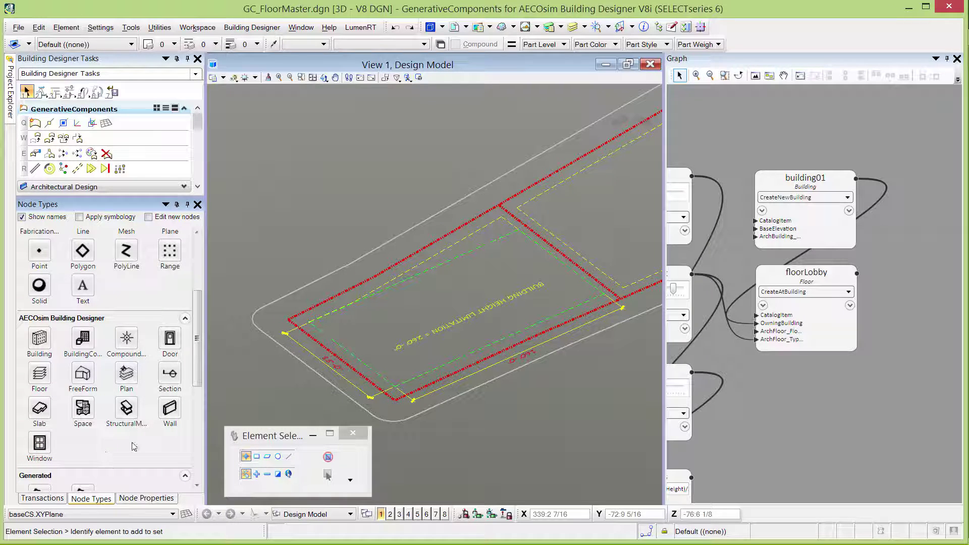
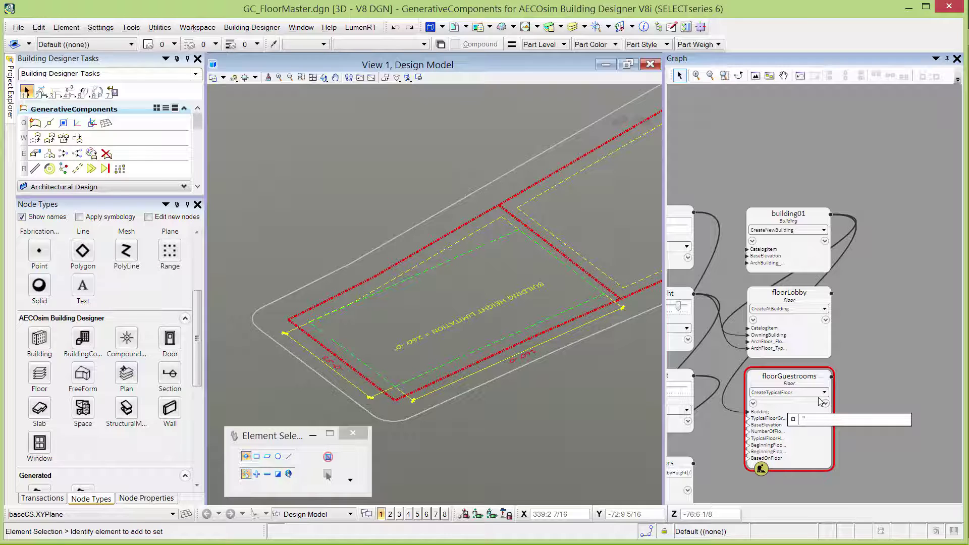
Set the BaseElevation input of floorGuestrooms to ZLobbyHeight.
click(809, 419)
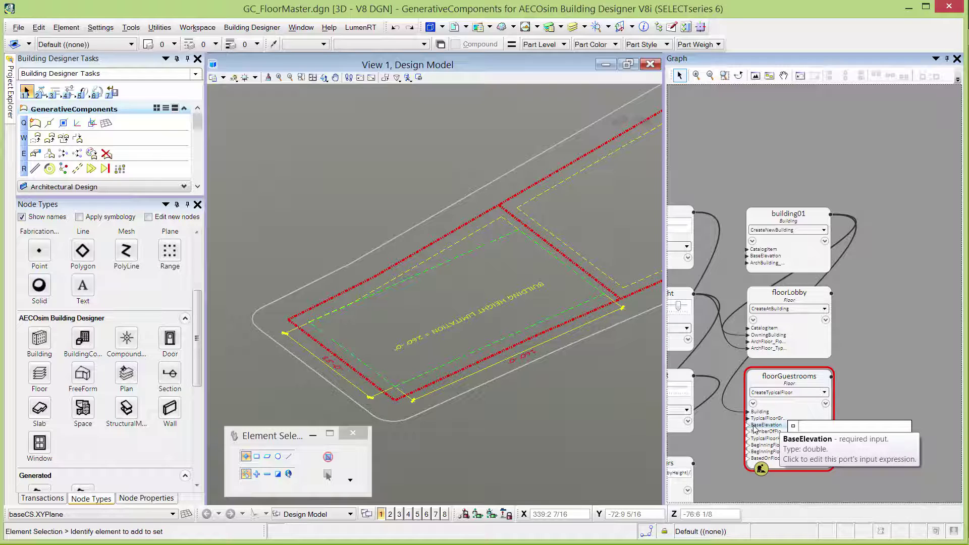
click(805, 427)
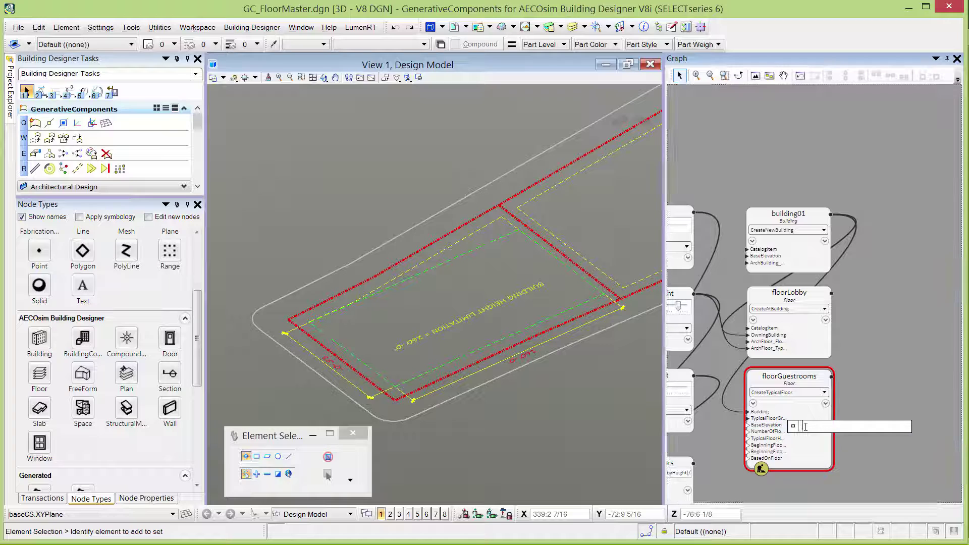
text(Z)
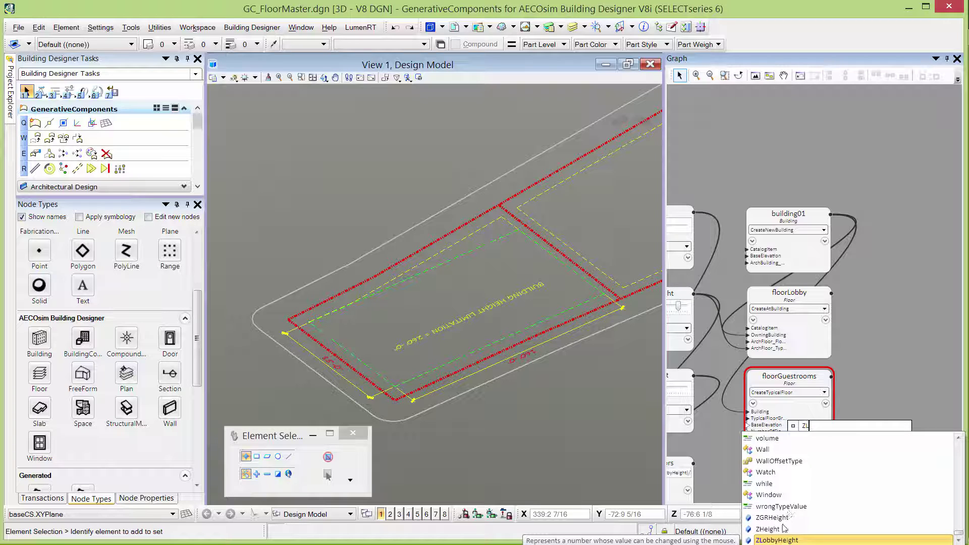
text(L)
key(Return)
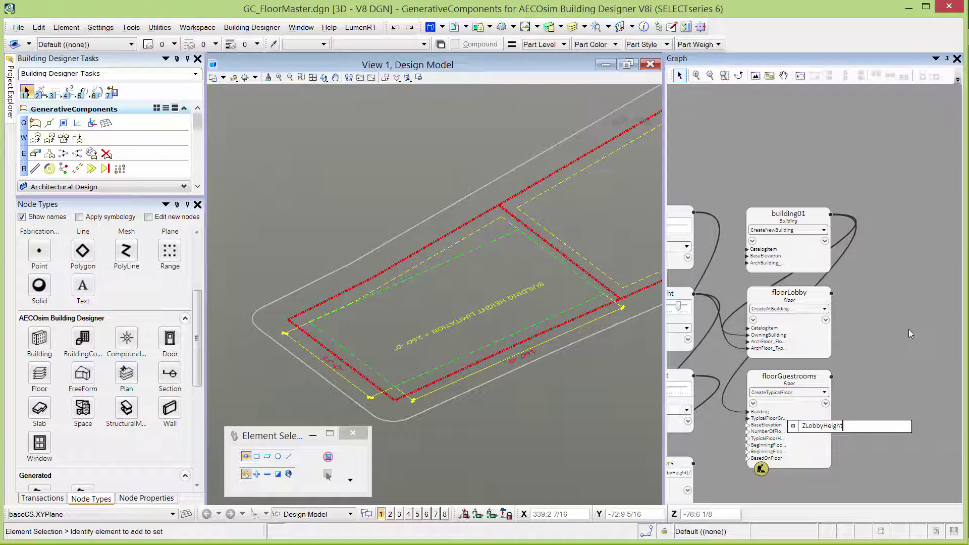
key(Return)
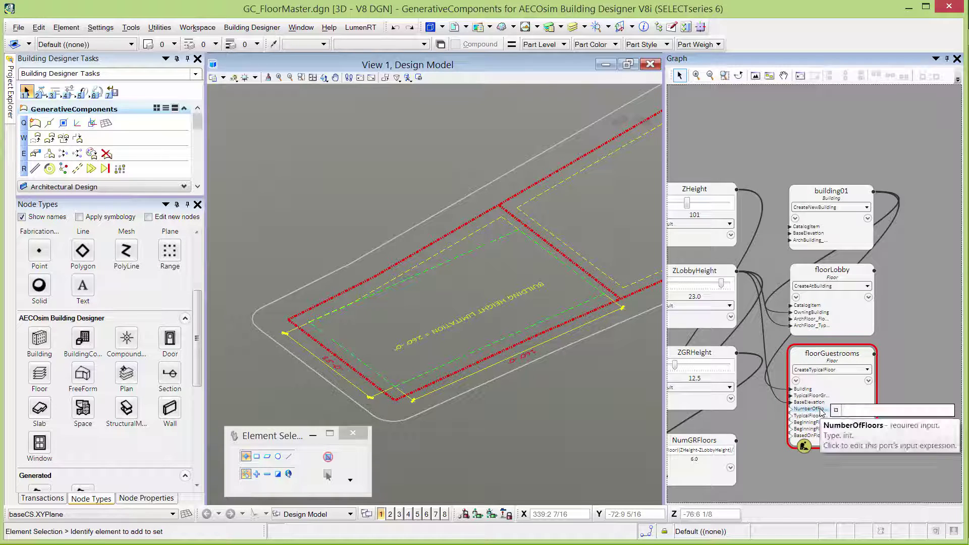
Link floorGuestrooms' NumberOfFloors input to NumGRFloors and its TypicalFloorHeight input to ZGRHeight.
drag(792, 410, 725, 439)
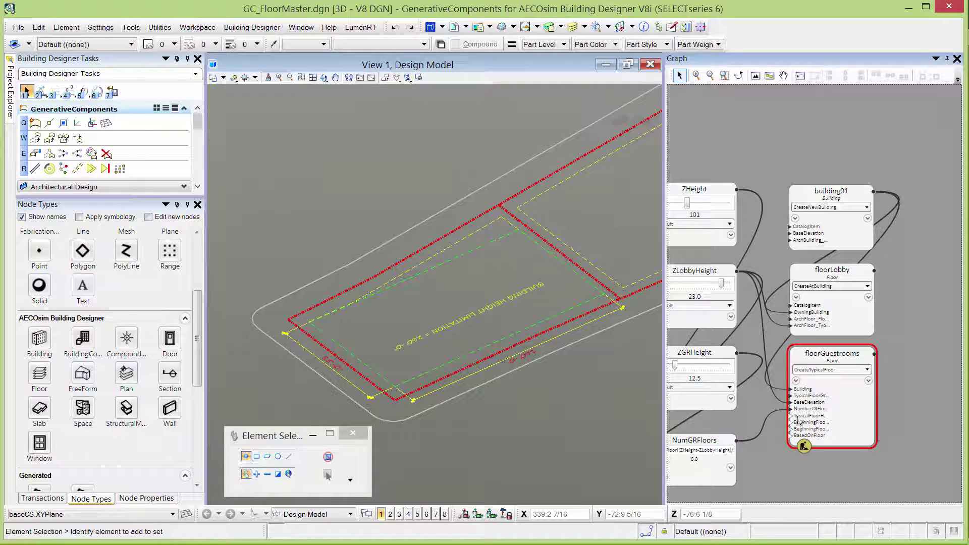
mouse_move(791, 416)
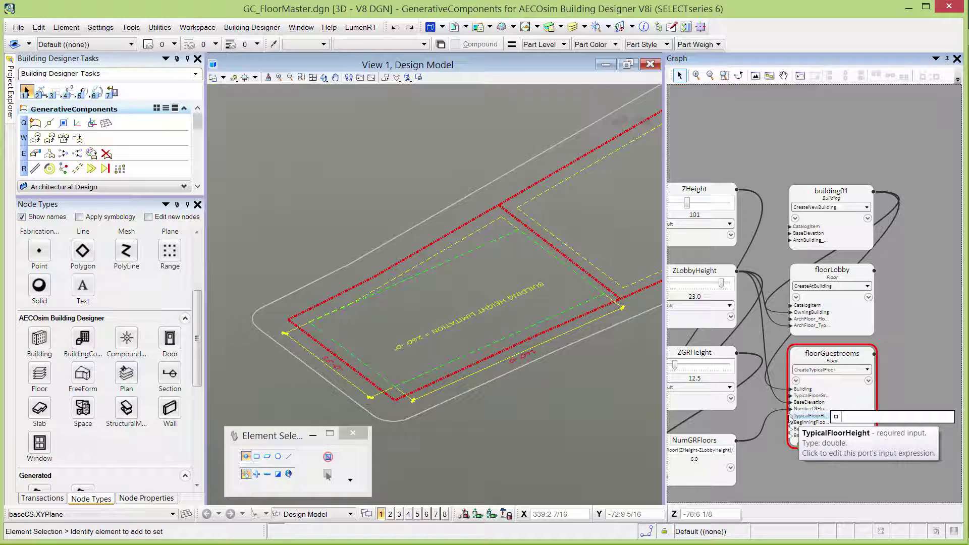
mouse_move(791, 416)
mouse_down()
mouse_move(738, 374)
mouse_move(730, 354)
mouse_up()
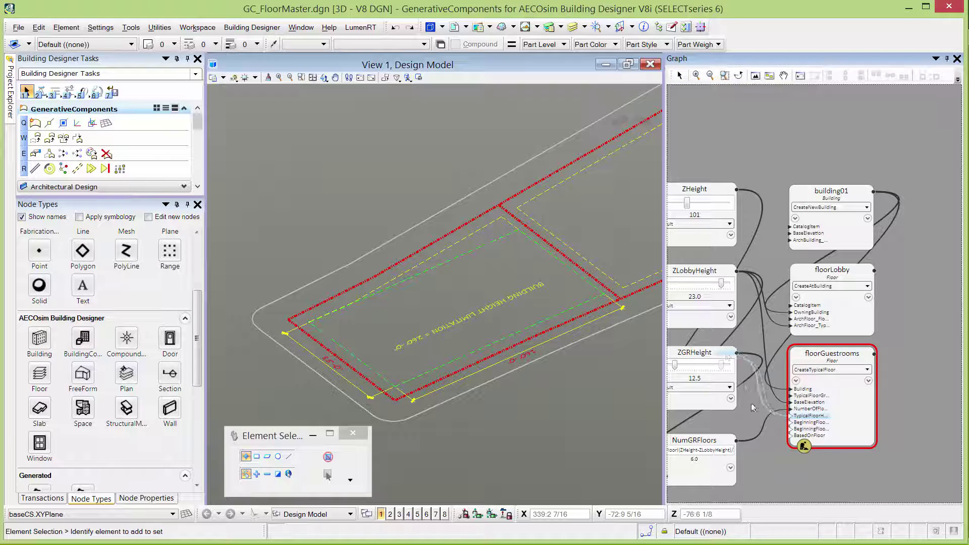
Fill in floorGuestrooms' two beginning-floor inputs, using 'FLOOR' for BeginningFloorName, and link floorLobby to its BasedOnFloor input.
mouse_move(813, 426)
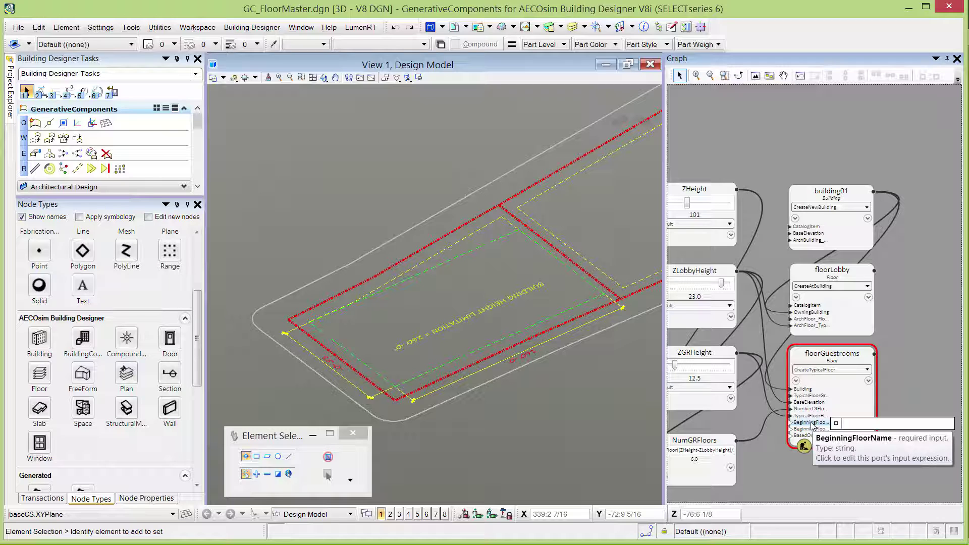
click(855, 423)
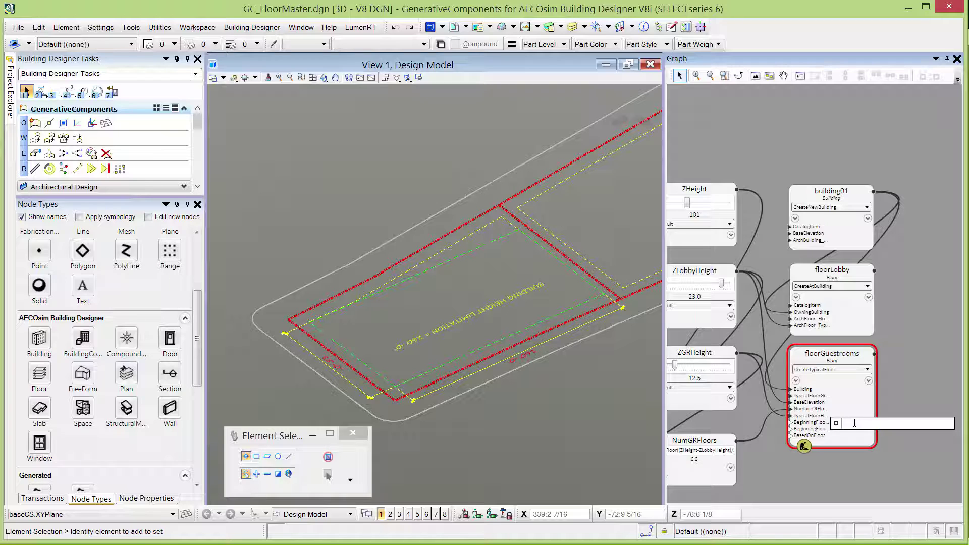
text('FLOOR')
click(842, 431)
drag(843, 431, 872, 430)
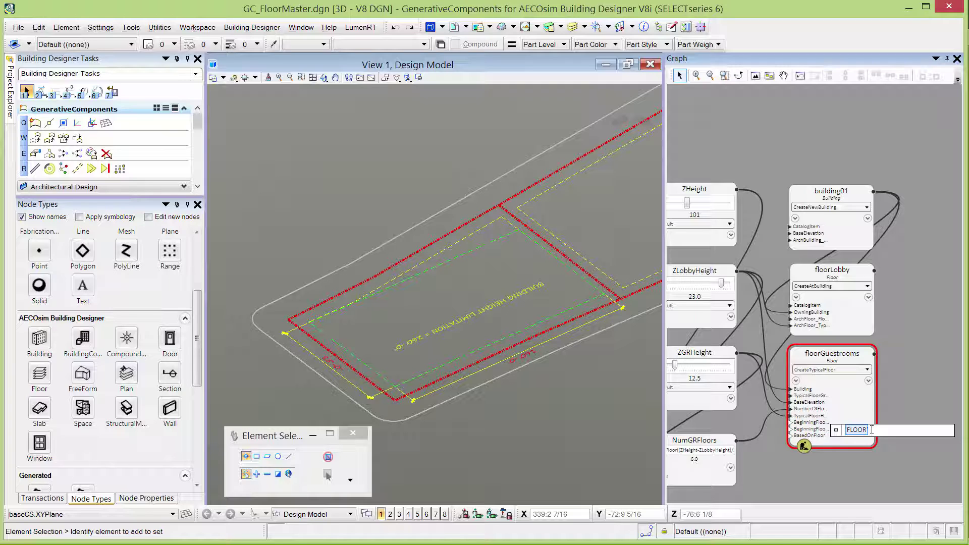
key(BackSpace)
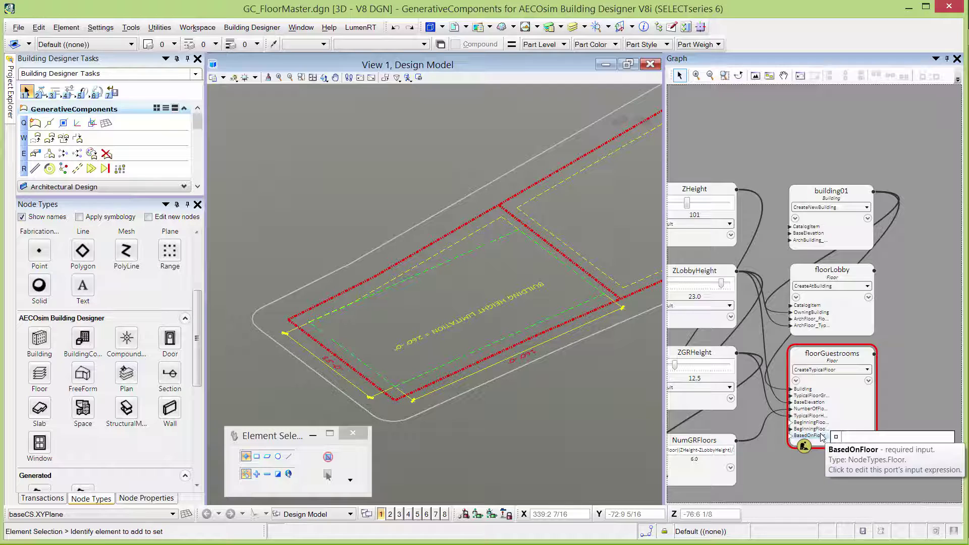
key(Return)
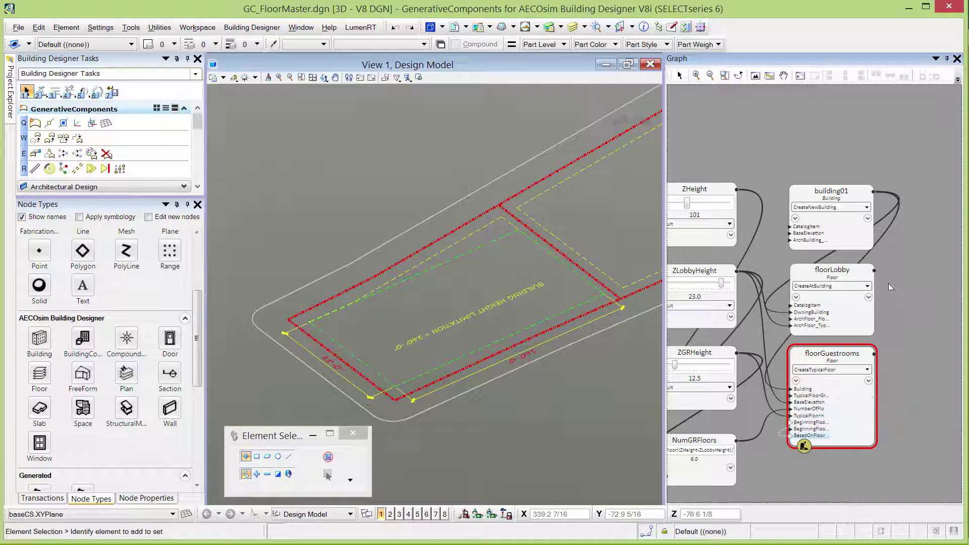
drag(875, 270, 815, 424)
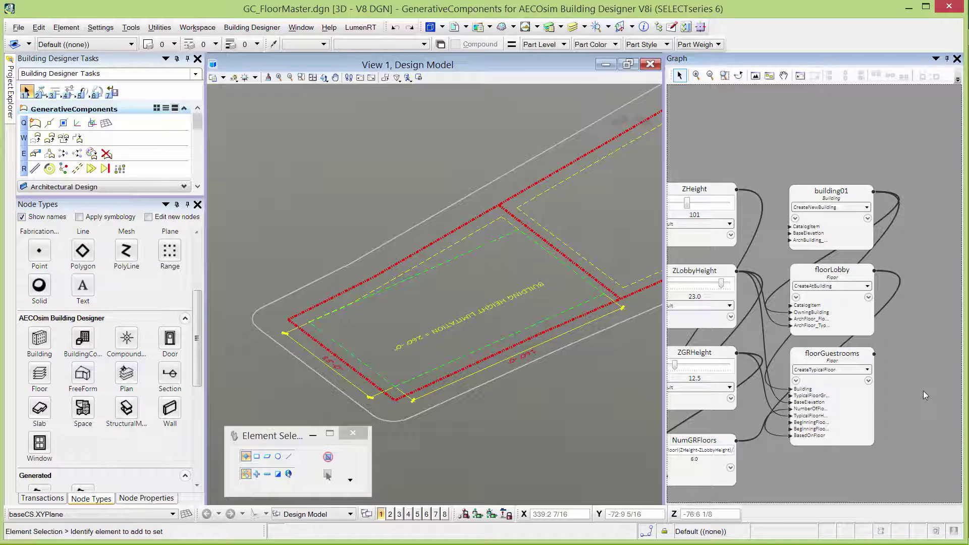
Add another Floor node to the graph beneath floorGuestrooms and rename it floorRoof.
middle_drag(787, 507, 785, 435)
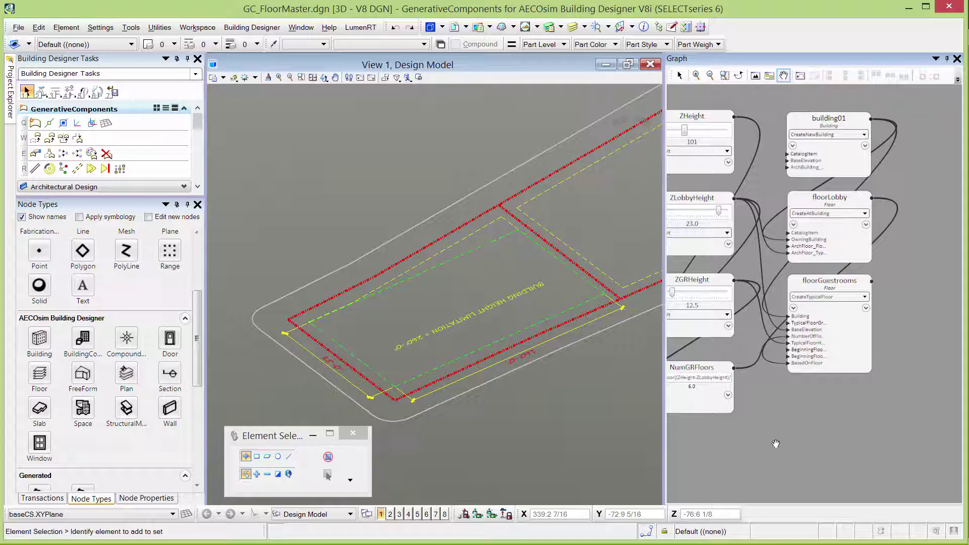
drag(787, 436, 807, 430)
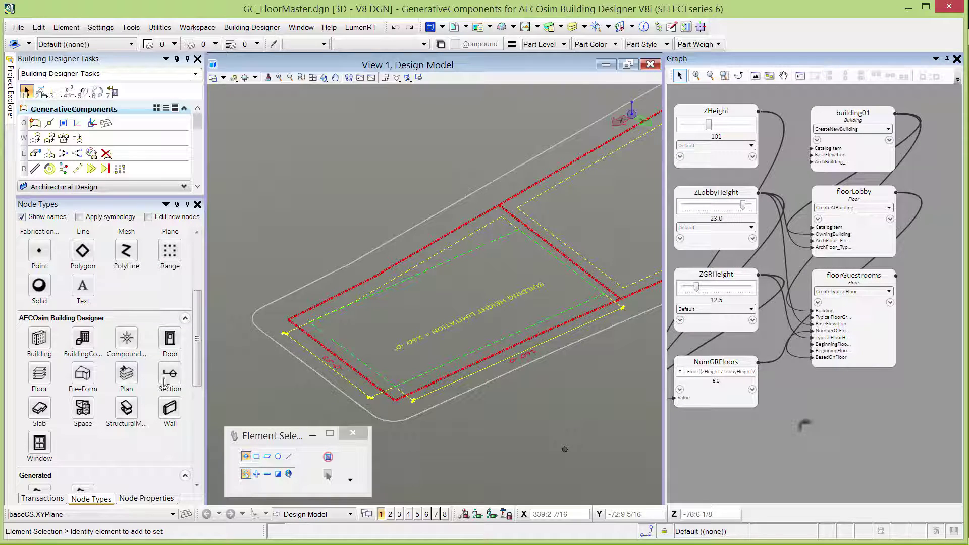
click(40, 377)
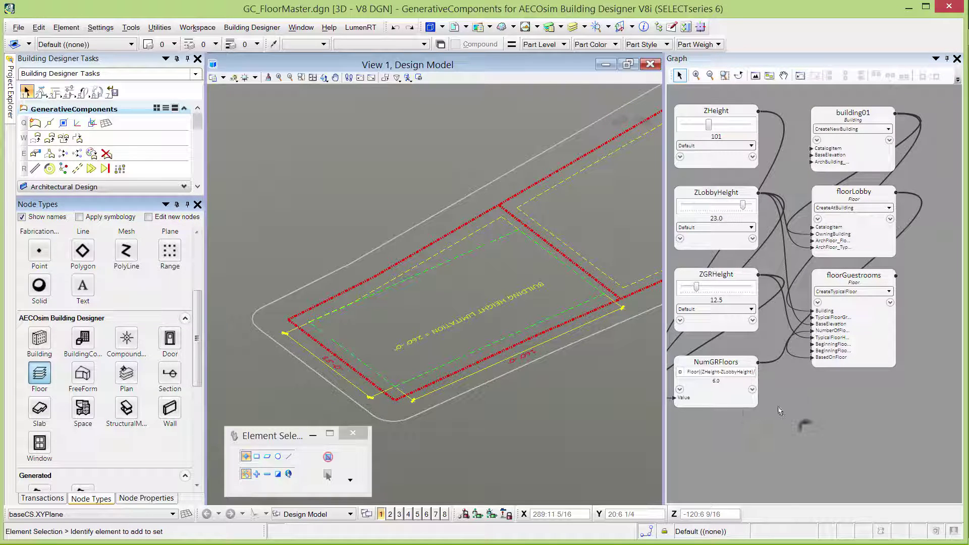
click(859, 401)
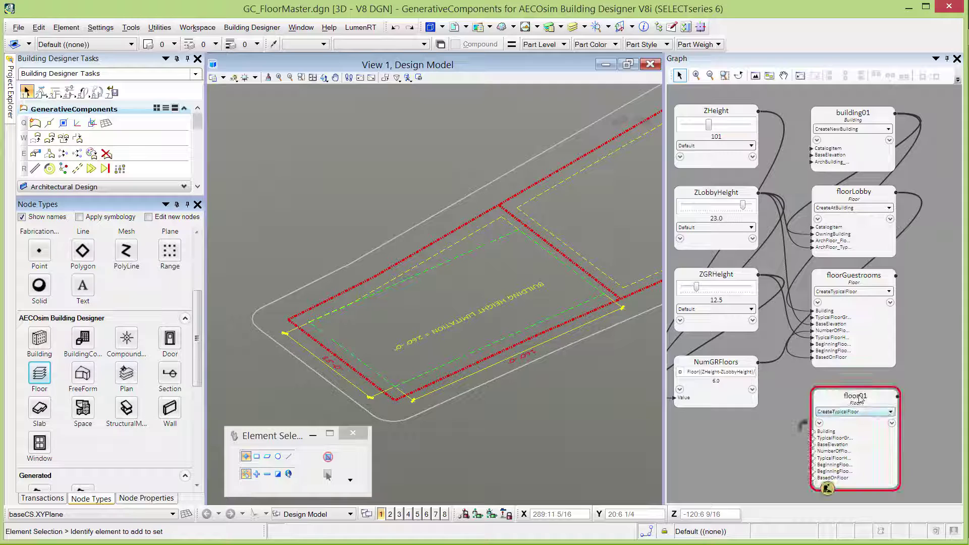
drag(860, 397, 869, 400)
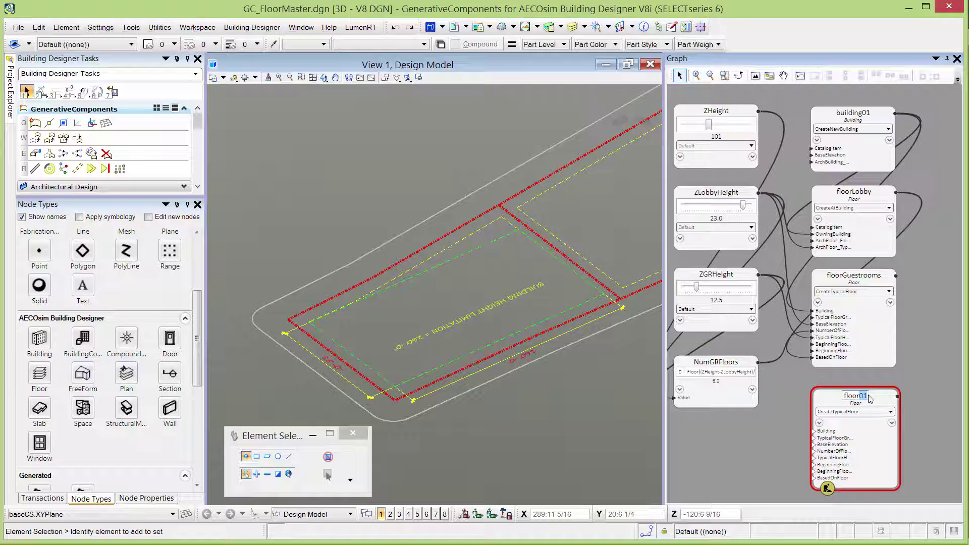
text(Roof)
key(Return)
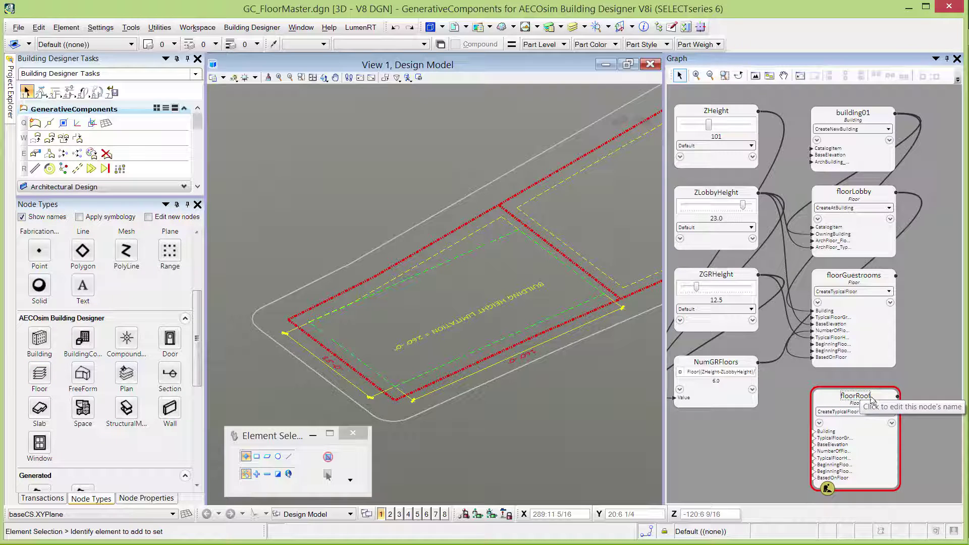
Switch floorRoof to the CreateAtBuilding technique and set its CatalogItem to the Default item of the Floor catalog.
click(858, 412)
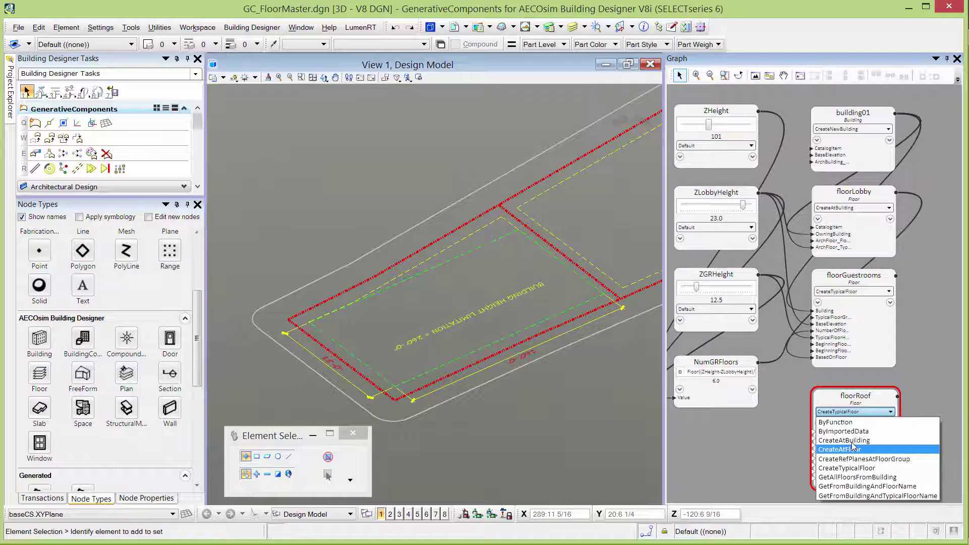
click(852, 441)
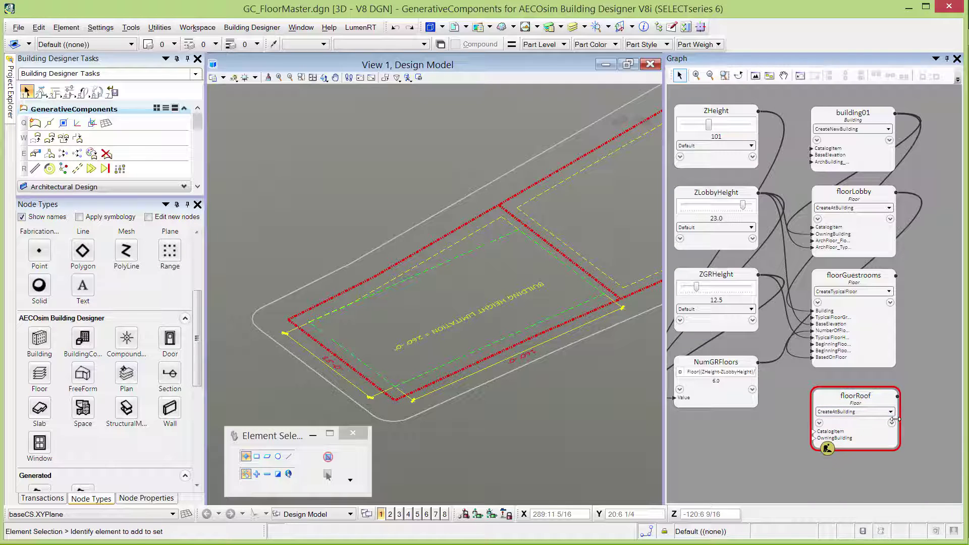
click(830, 432)
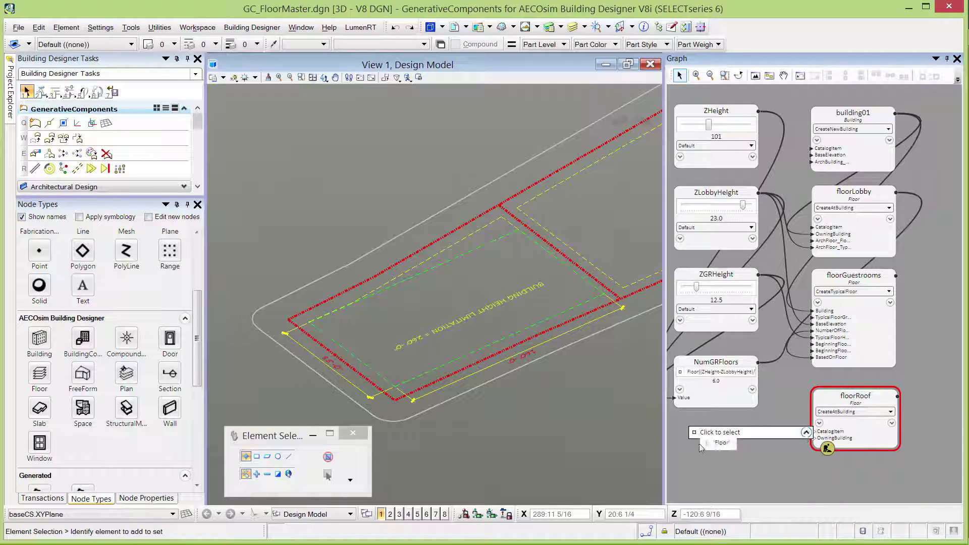
click(707, 443)
click(761, 457)
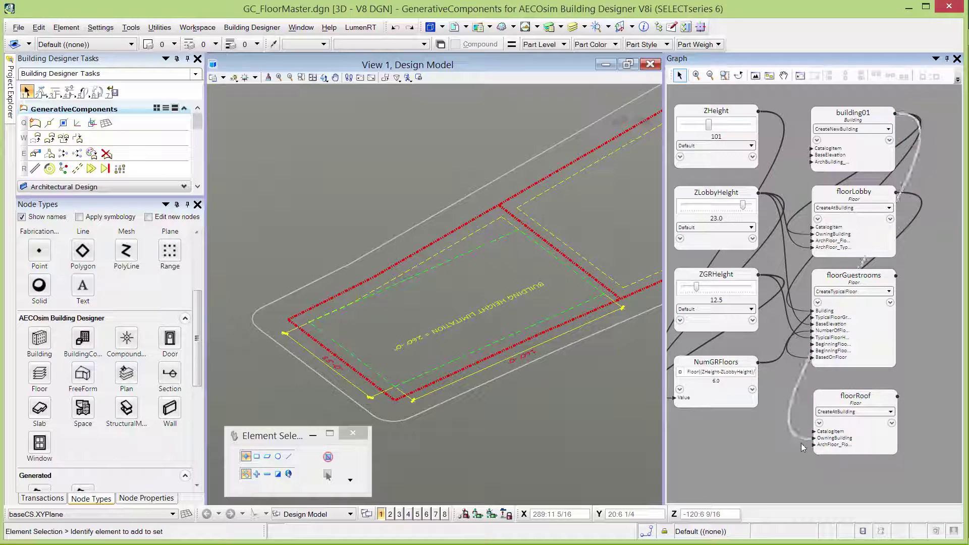
Set floorRoof's ArchFloor_FloorName input to 'ROOF'.
click(828, 445)
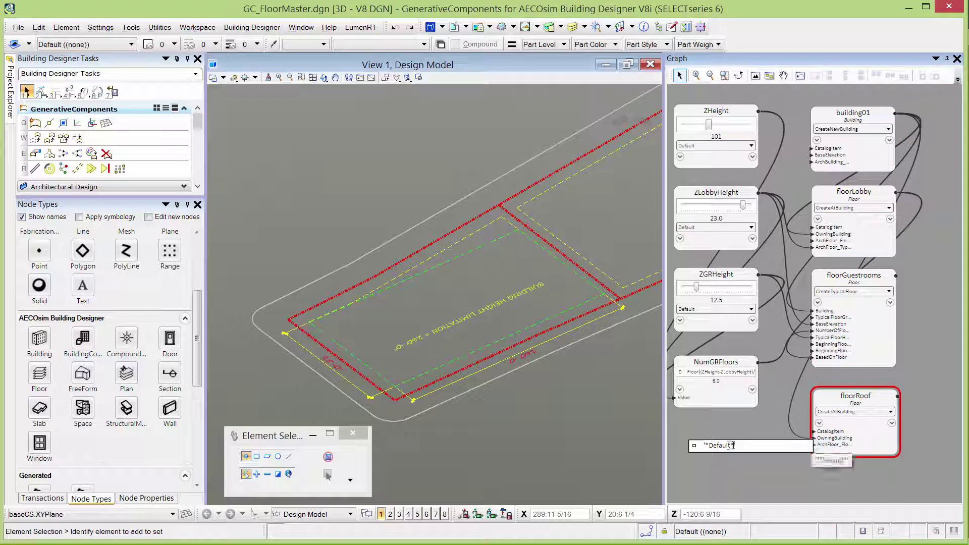
drag(733, 446, 709, 445)
text(ROO)
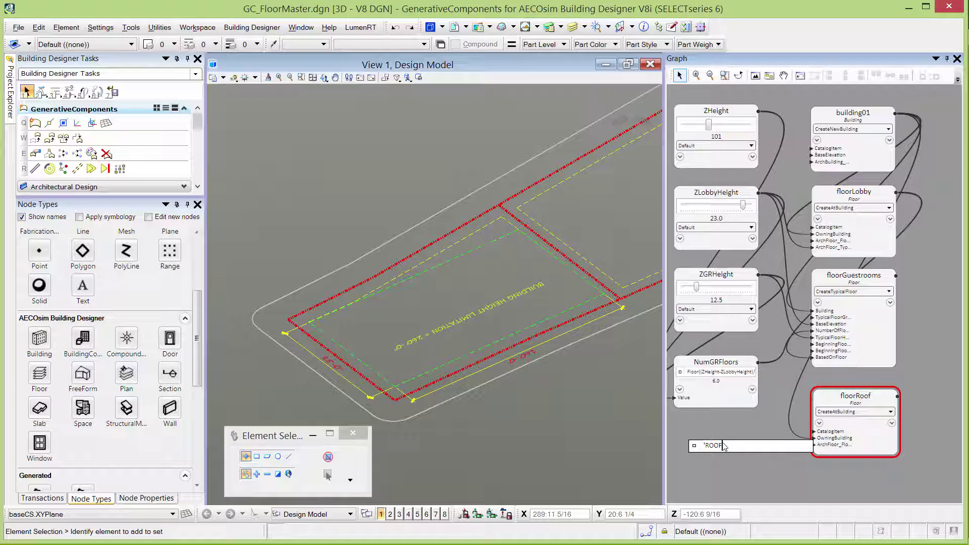
text(F)
key(Return)
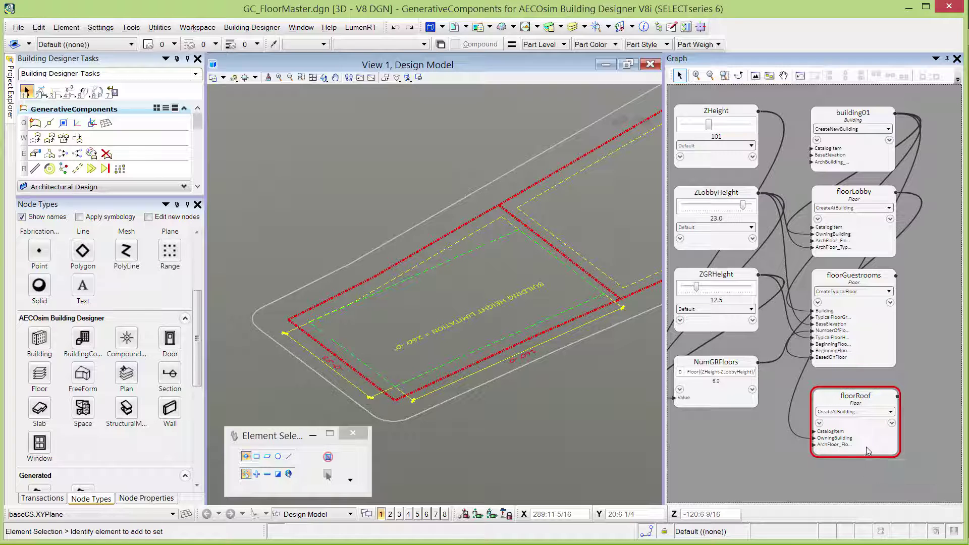
Link floorRoof's ArchFloor finished floor elevation property to ZHeight.
click(866, 447)
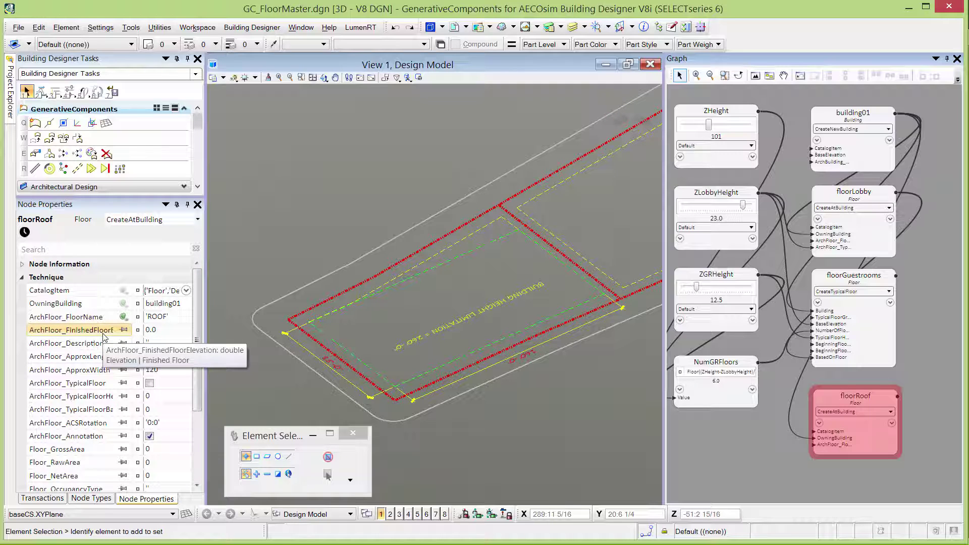
click(147, 330)
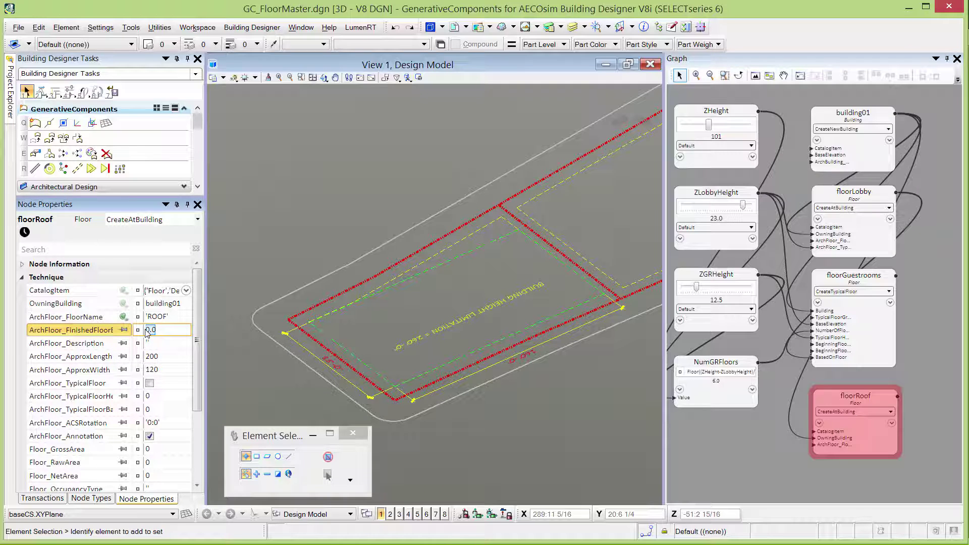
text(Z)
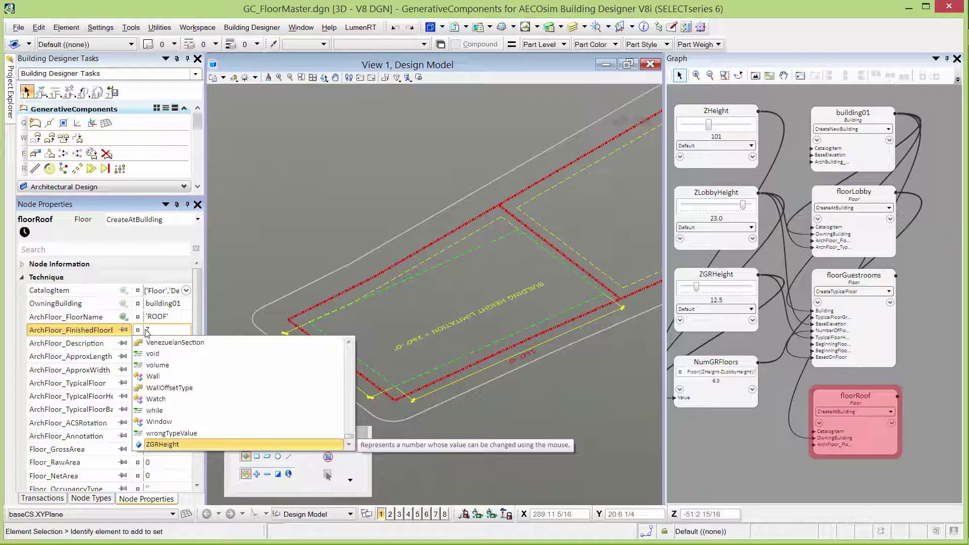
text(H)
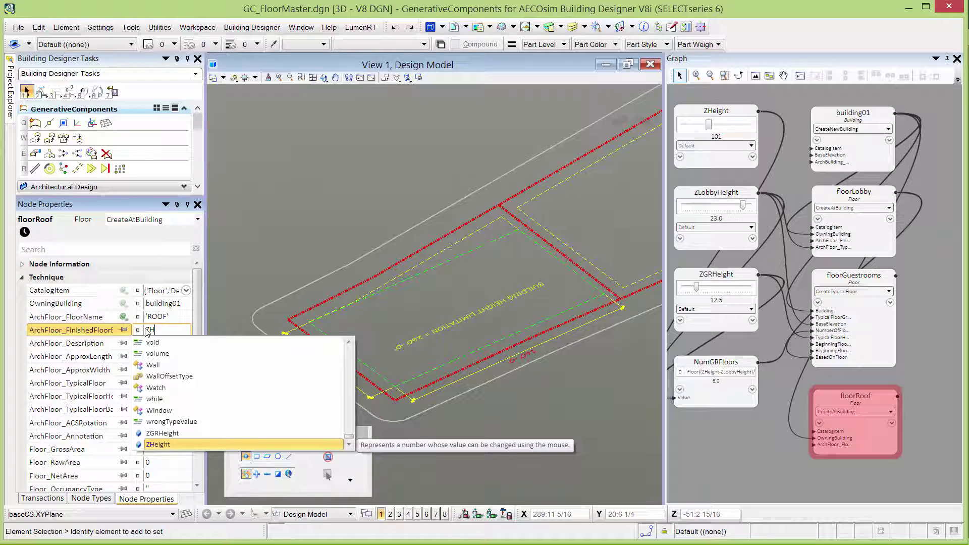
click(187, 444)
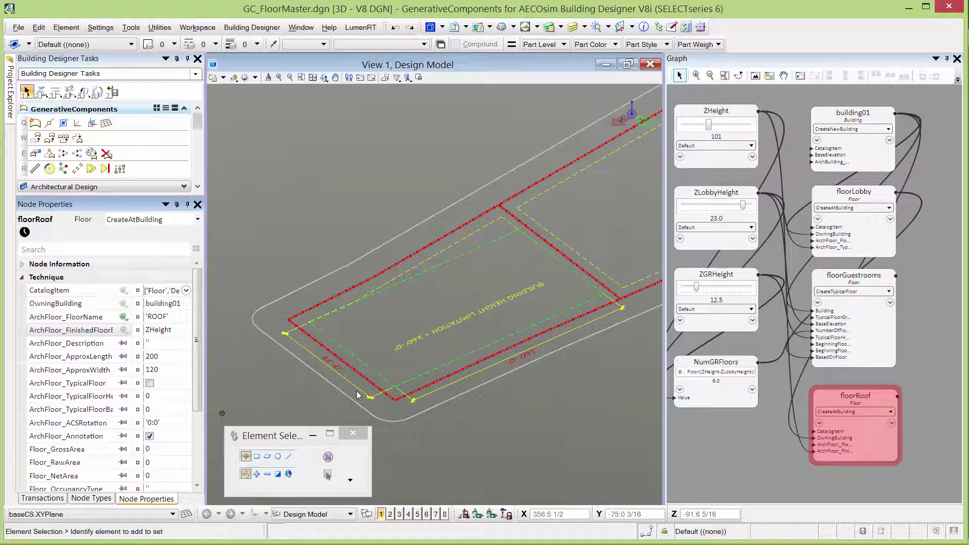
click(714, 447)
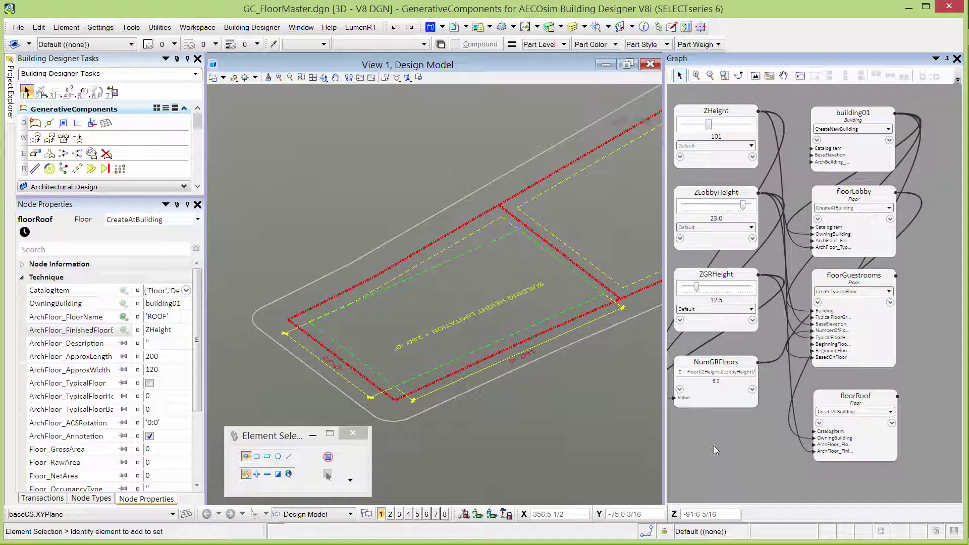
click(713, 110)
Inspect the floors of the GCHotel building and its GUESTROOMS group in the Floor Manager, then close it.
click(256, 31)
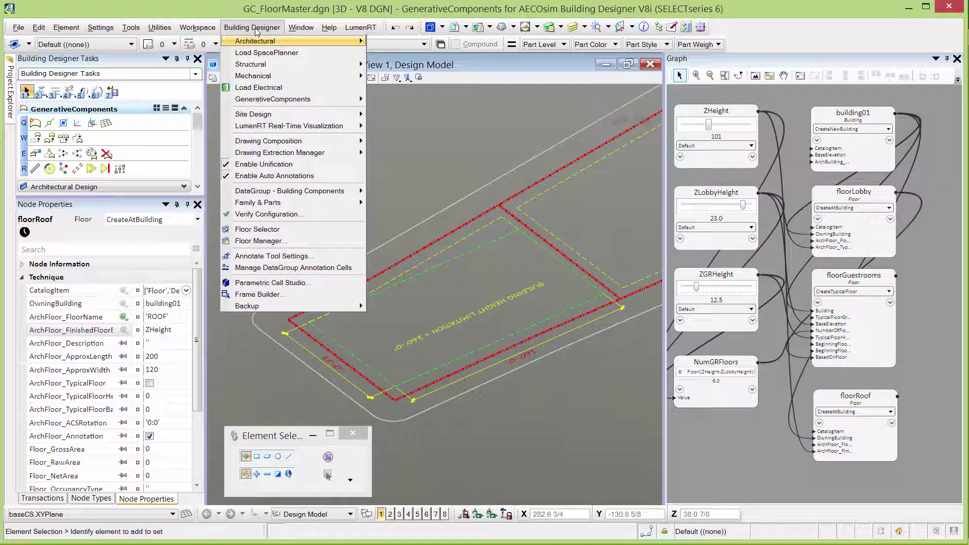
click(281, 242)
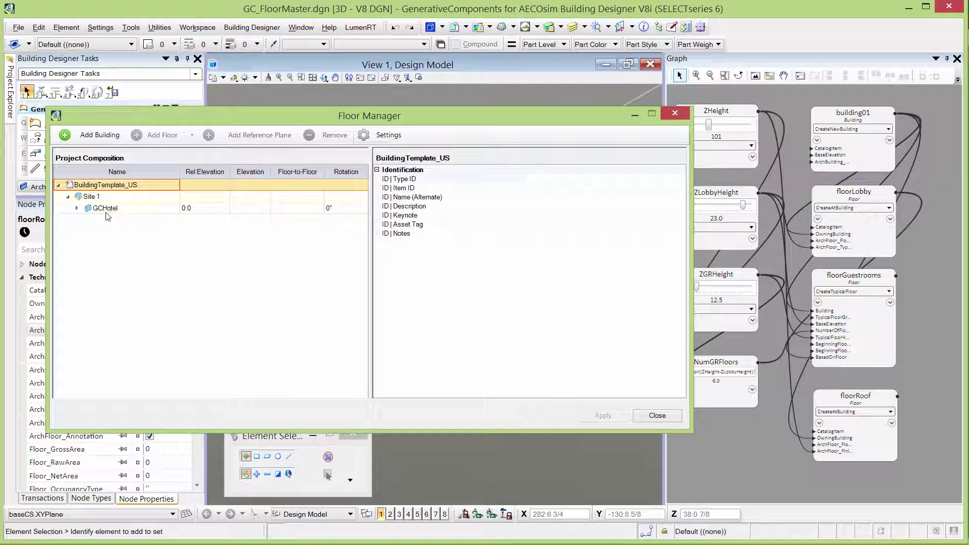
click(77, 209)
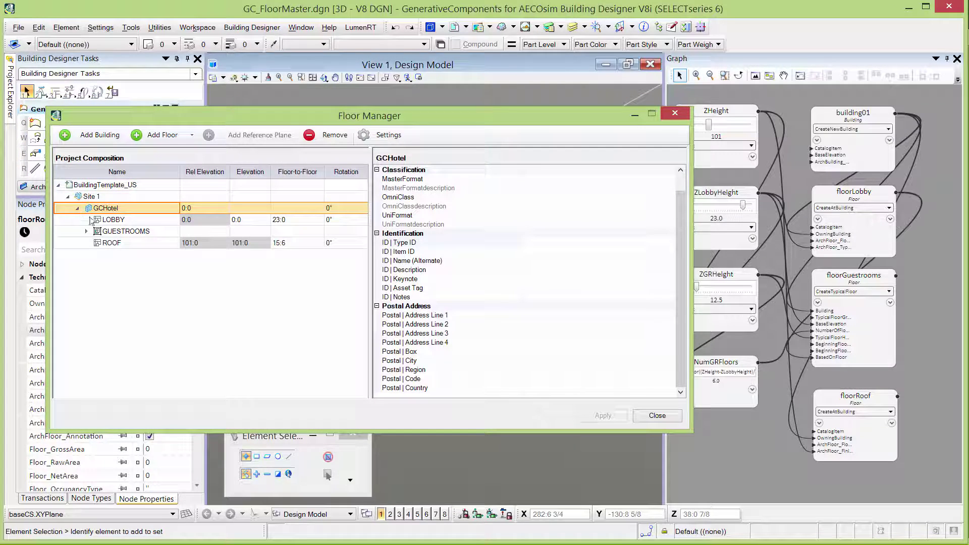
click(86, 231)
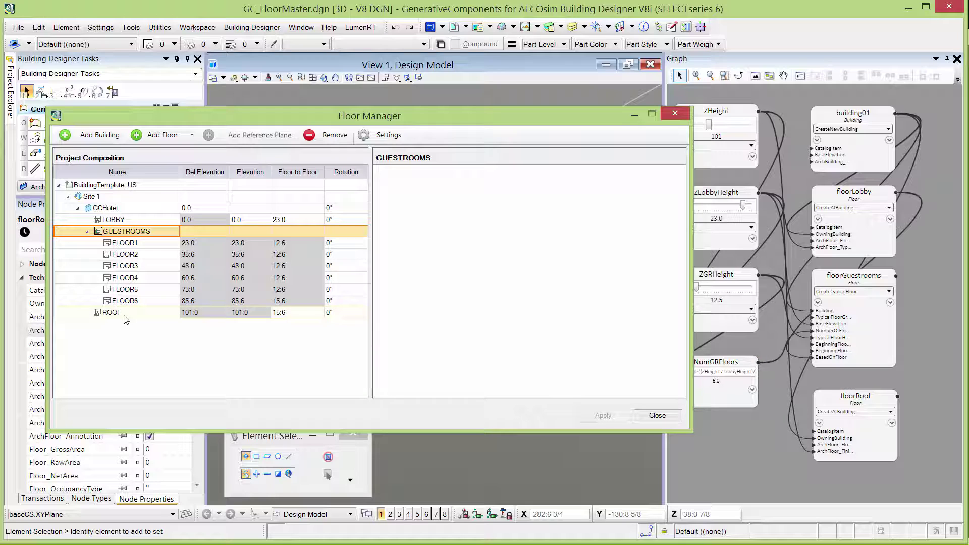
click(673, 114)
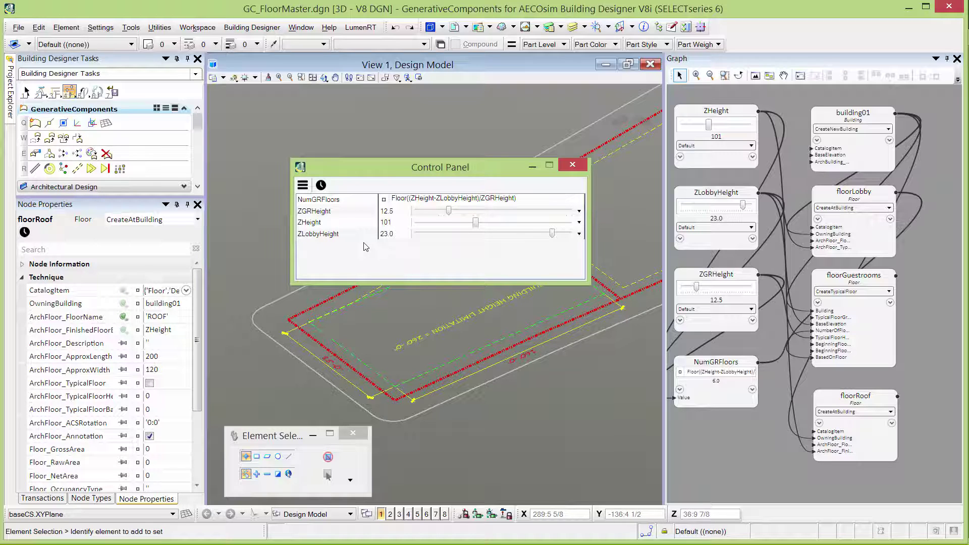
With updates deferred, set ZLobbyHeight to 20.0, ZHeight to 150 and ZGRHeight to 13.0, and apply the changes to the model.
click(321, 186)
drag(552, 233, 532, 238)
drag(525, 239, 505, 226)
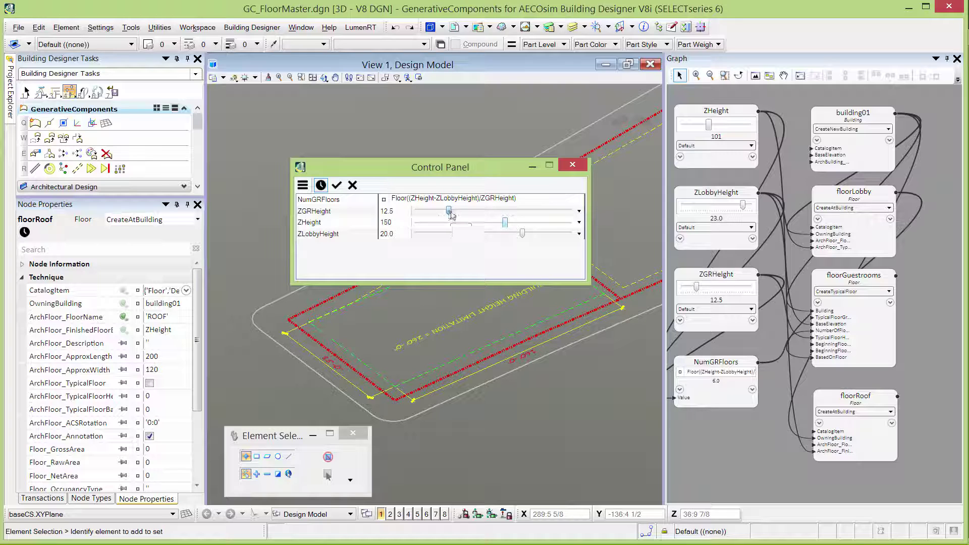
drag(449, 210, 453, 210)
click(337, 185)
Reopen the Floor Manager and examine the regenerated GUESTROOMS floors and their elevations.
click(269, 30)
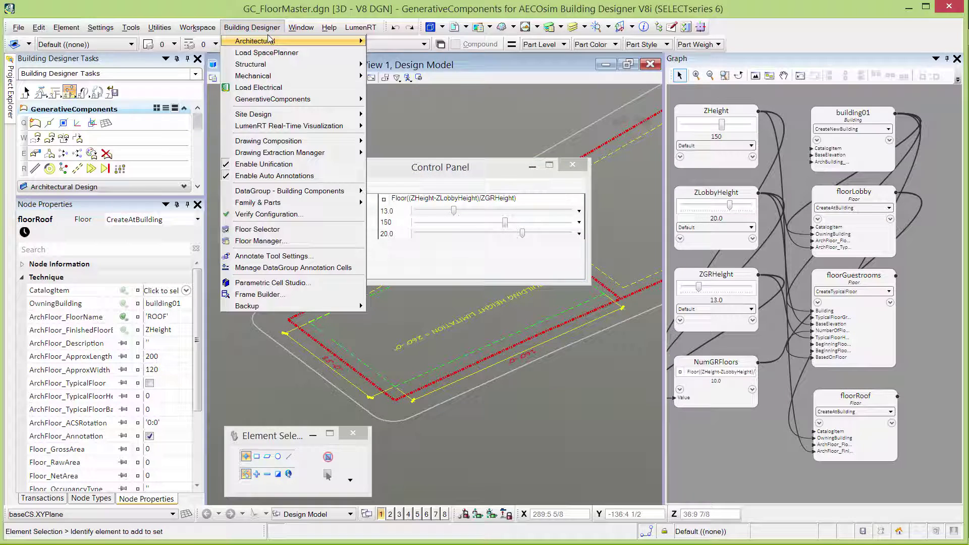
click(272, 242)
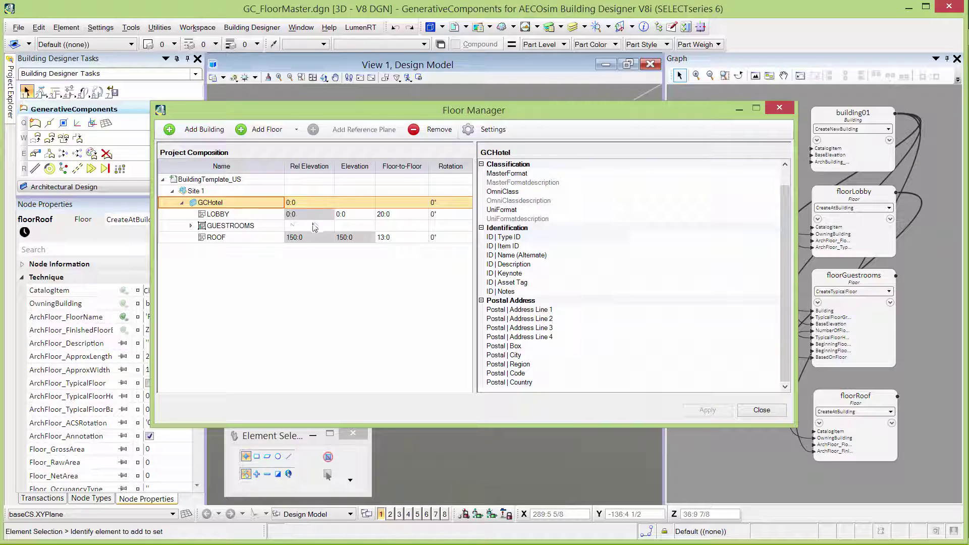
click(191, 226)
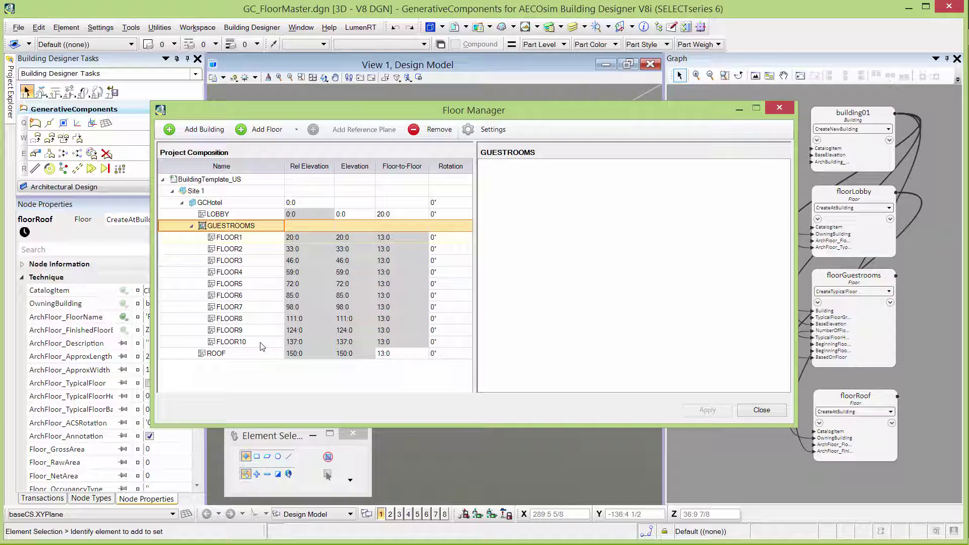